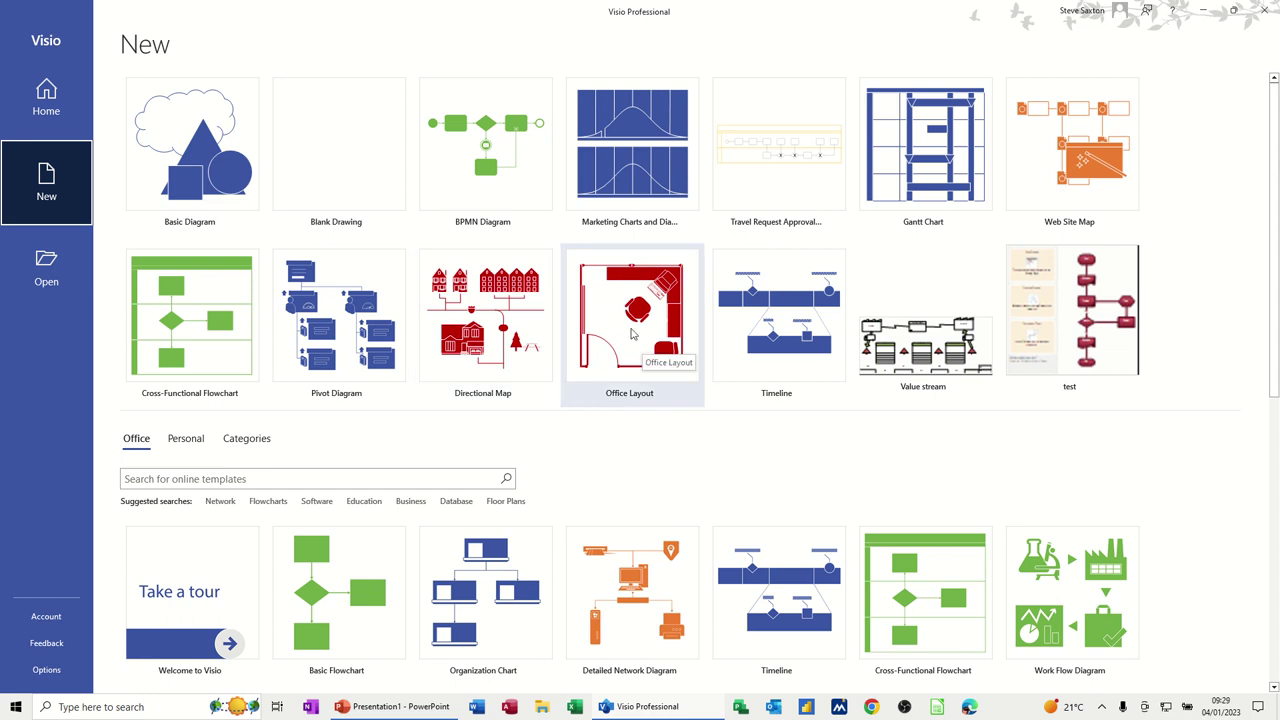
Create a new Office Layout drawing using metric units.
left_click(632, 334)
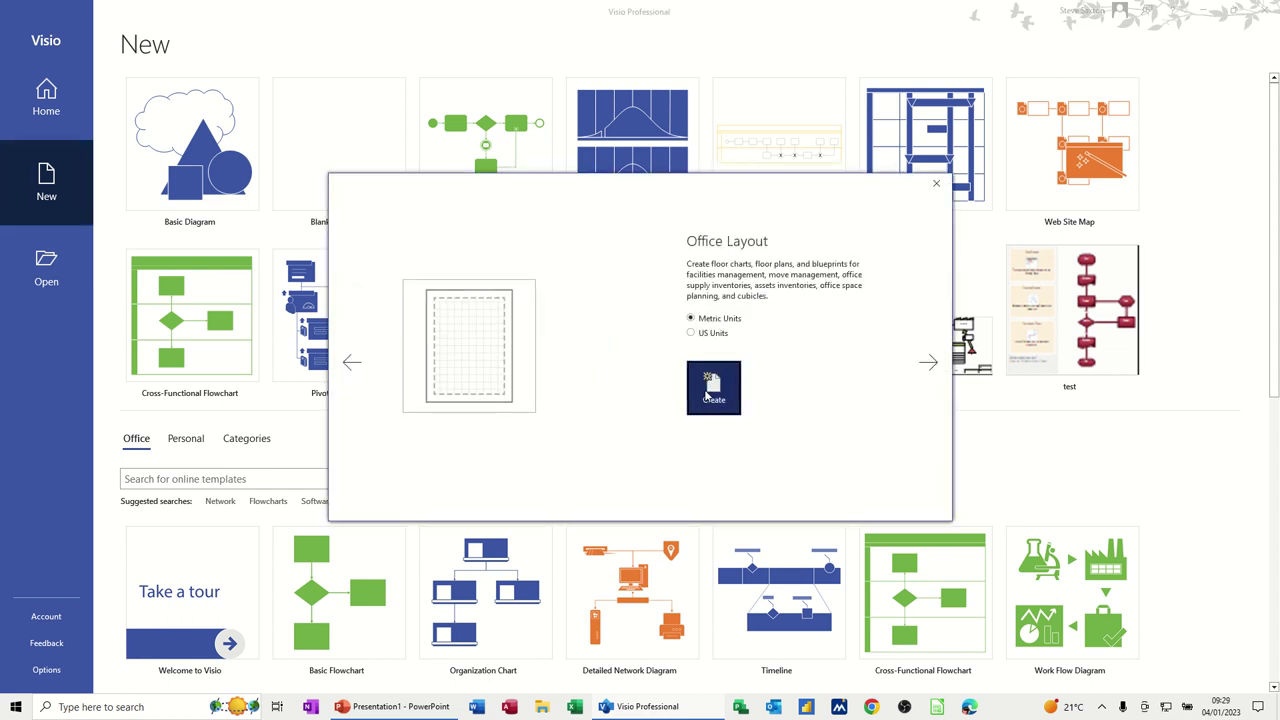
left_click(713, 388)
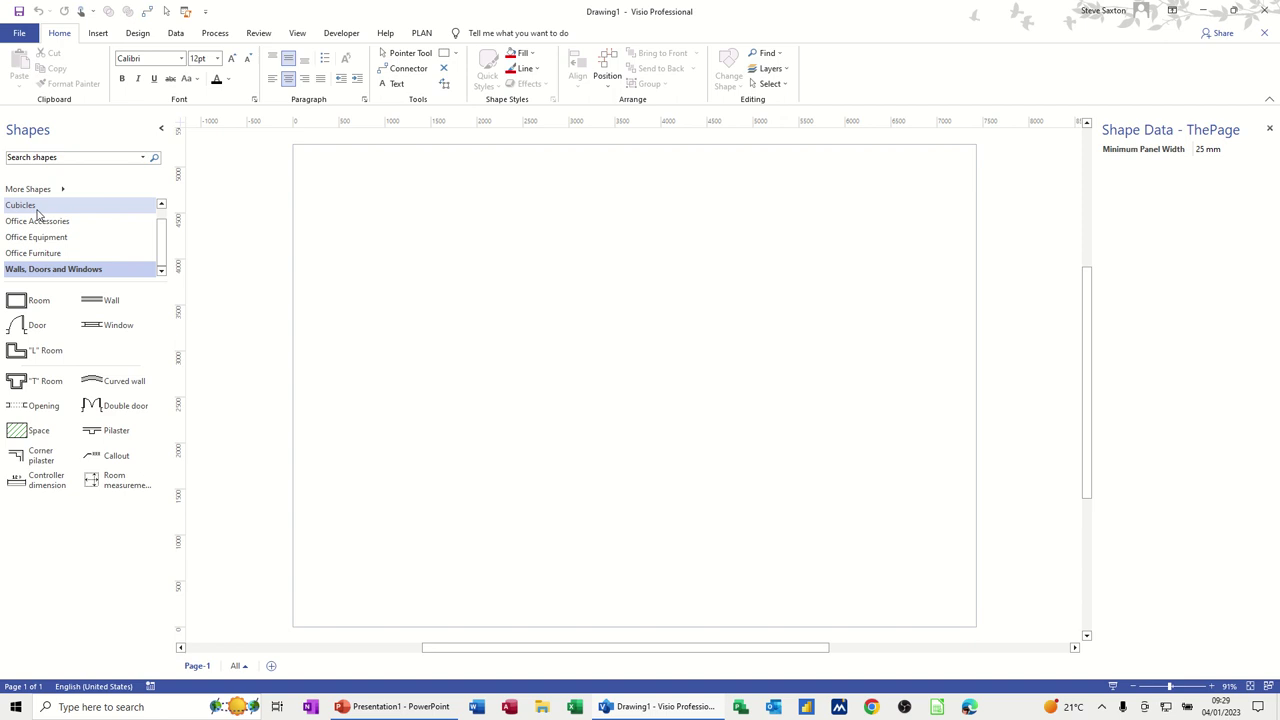
left_click(37, 211)
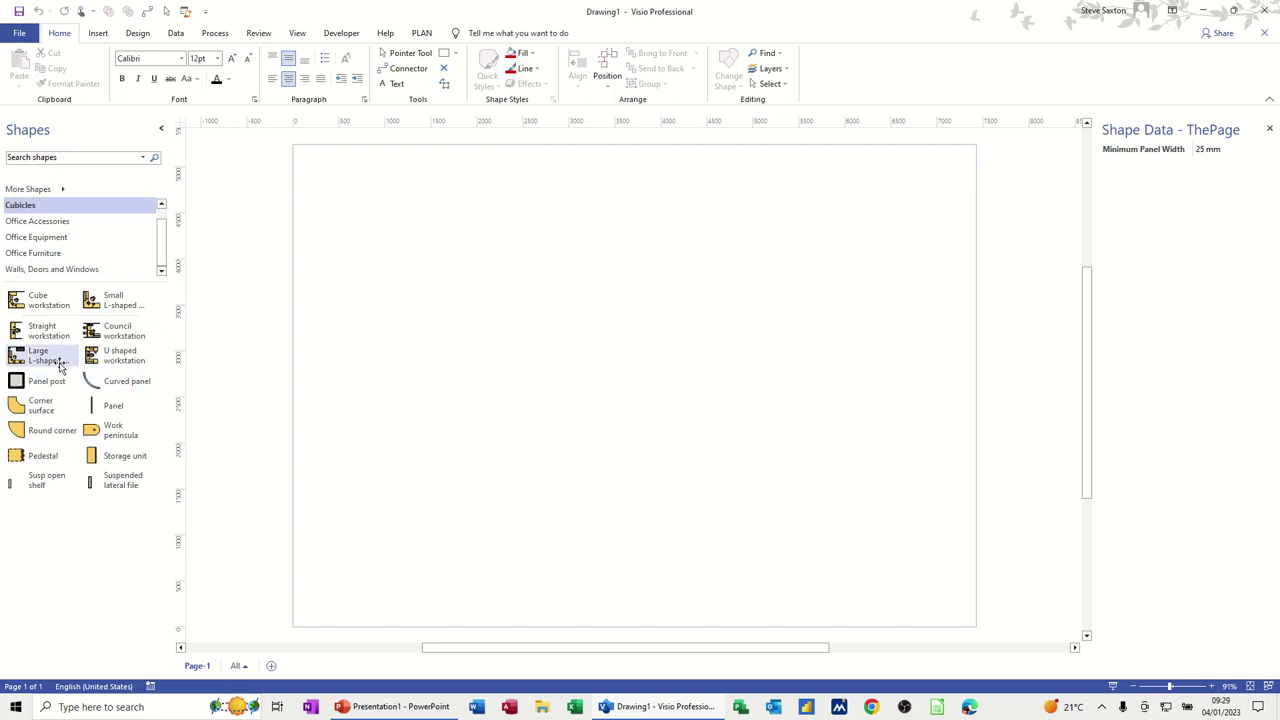
left_click_drag(113, 300, 581, 326)
left_click_drag(497, 320, 511, 322)
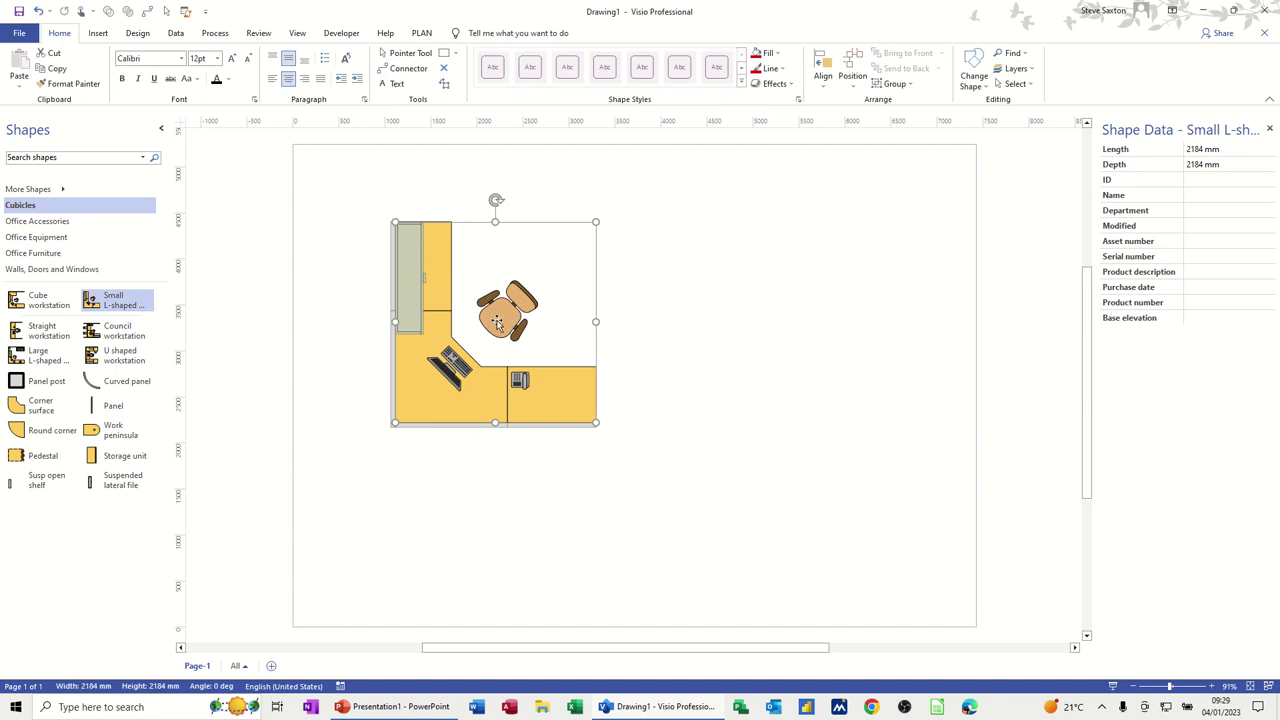
key("Delete")
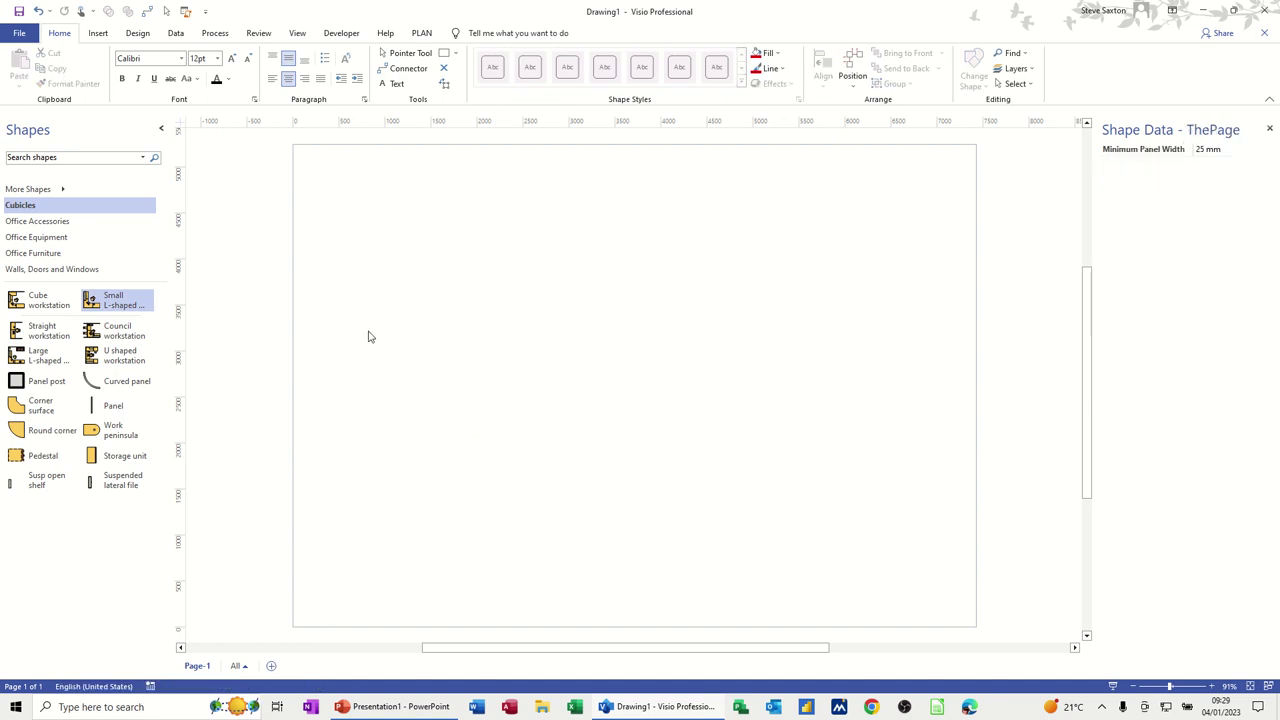
left_click(63, 221)
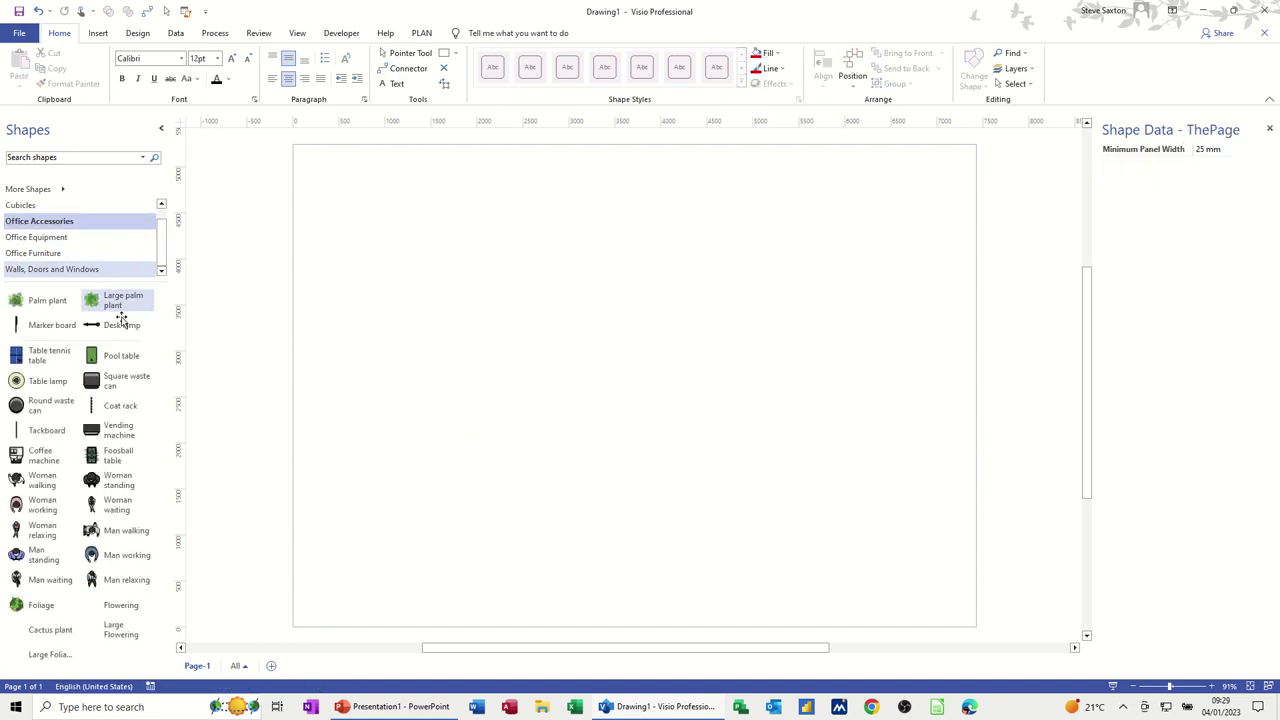
left_click_drag(96, 300, 508, 312)
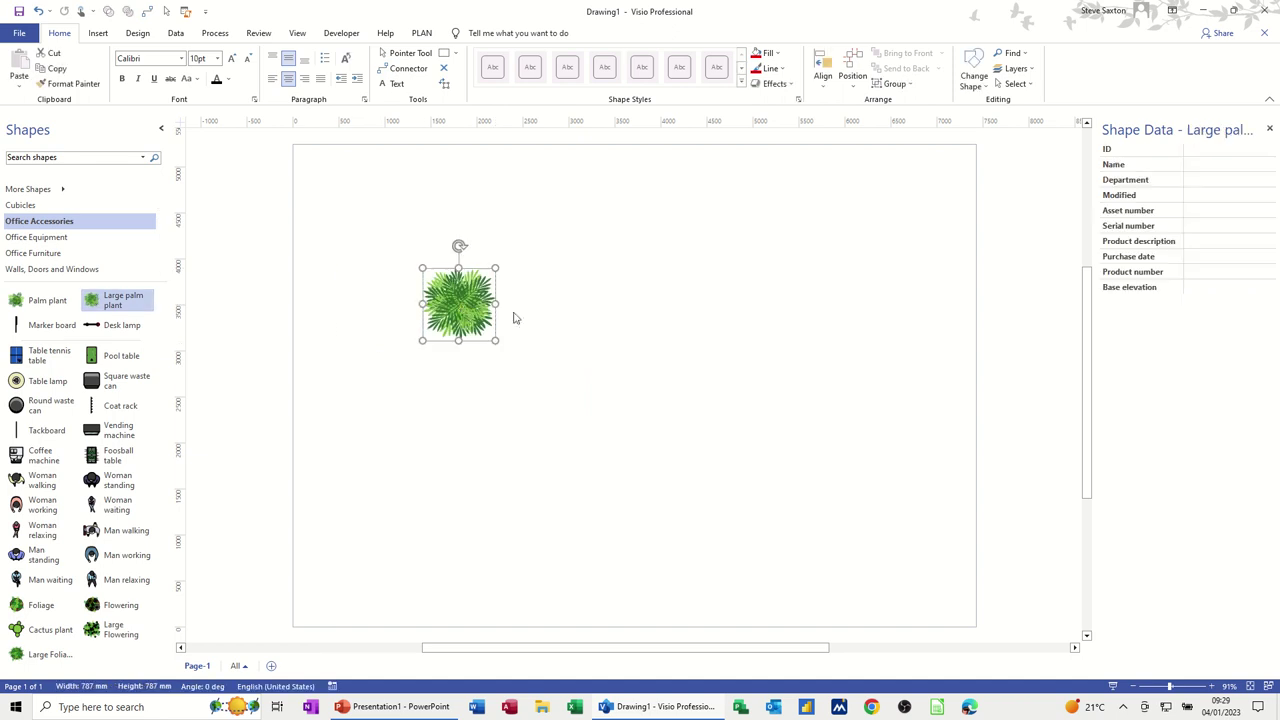
key("Delete")
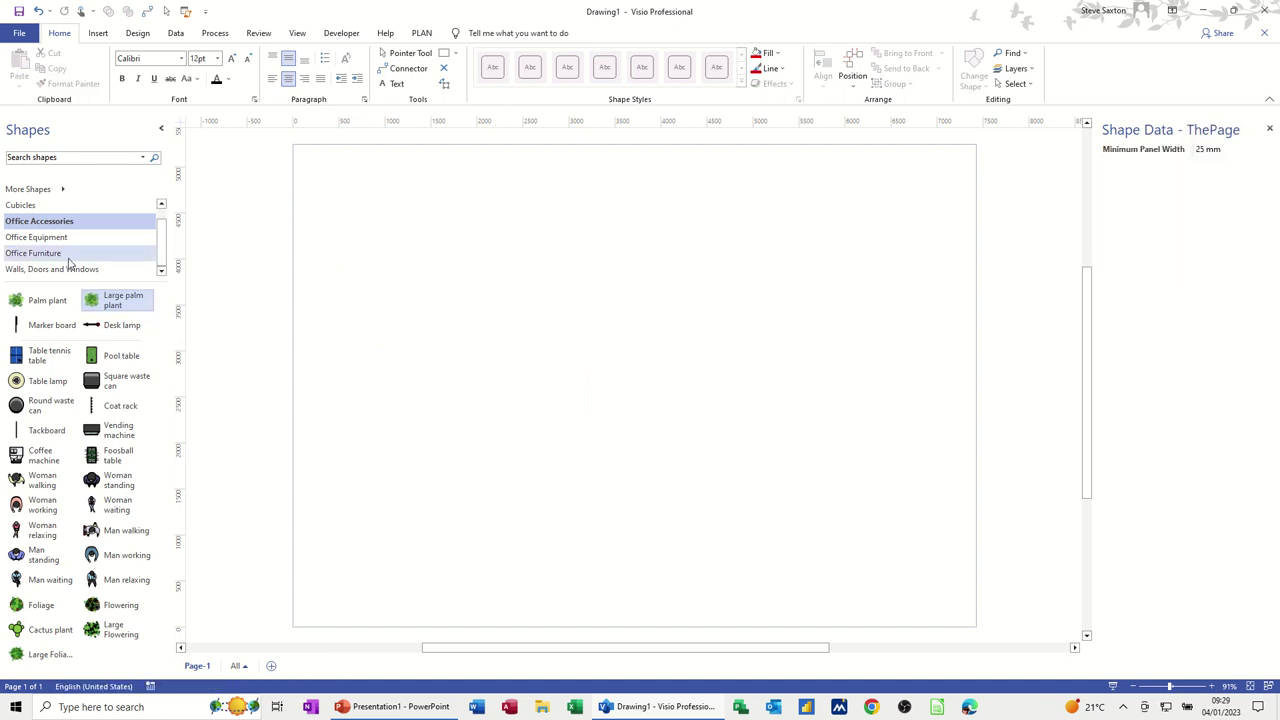
left_click(50, 239)
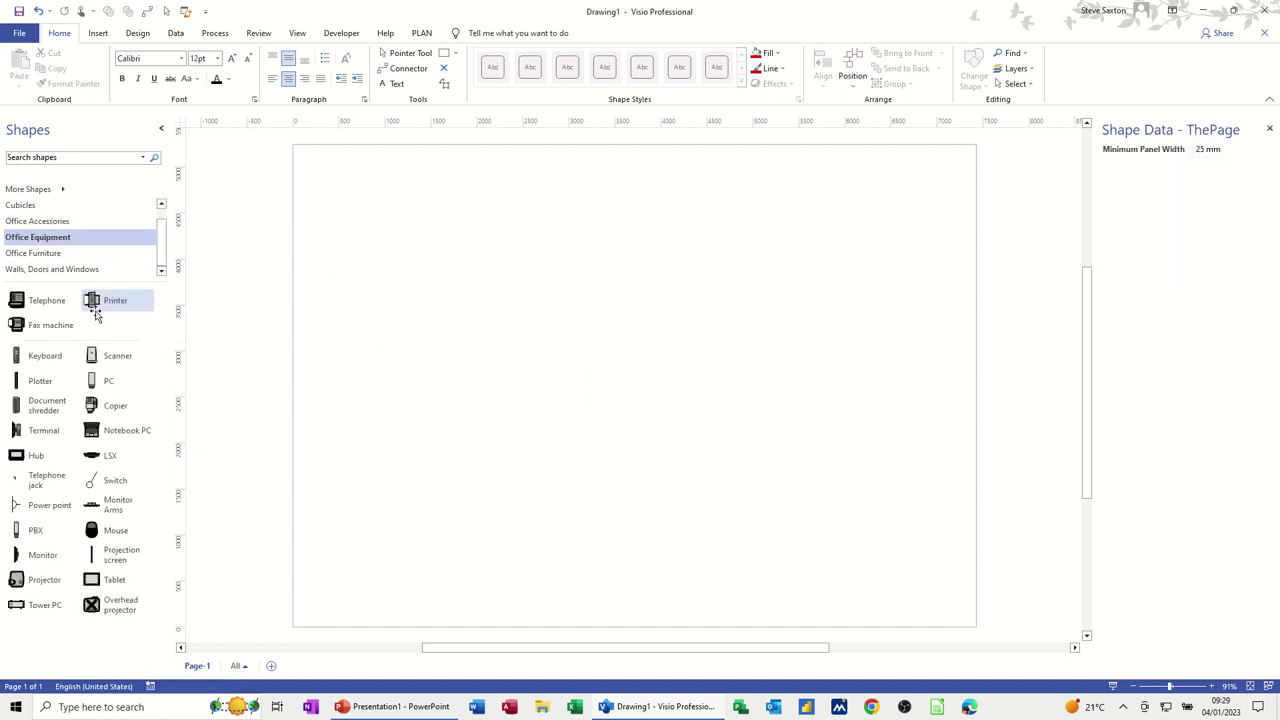
left_click_drag(100, 308, 535, 278)
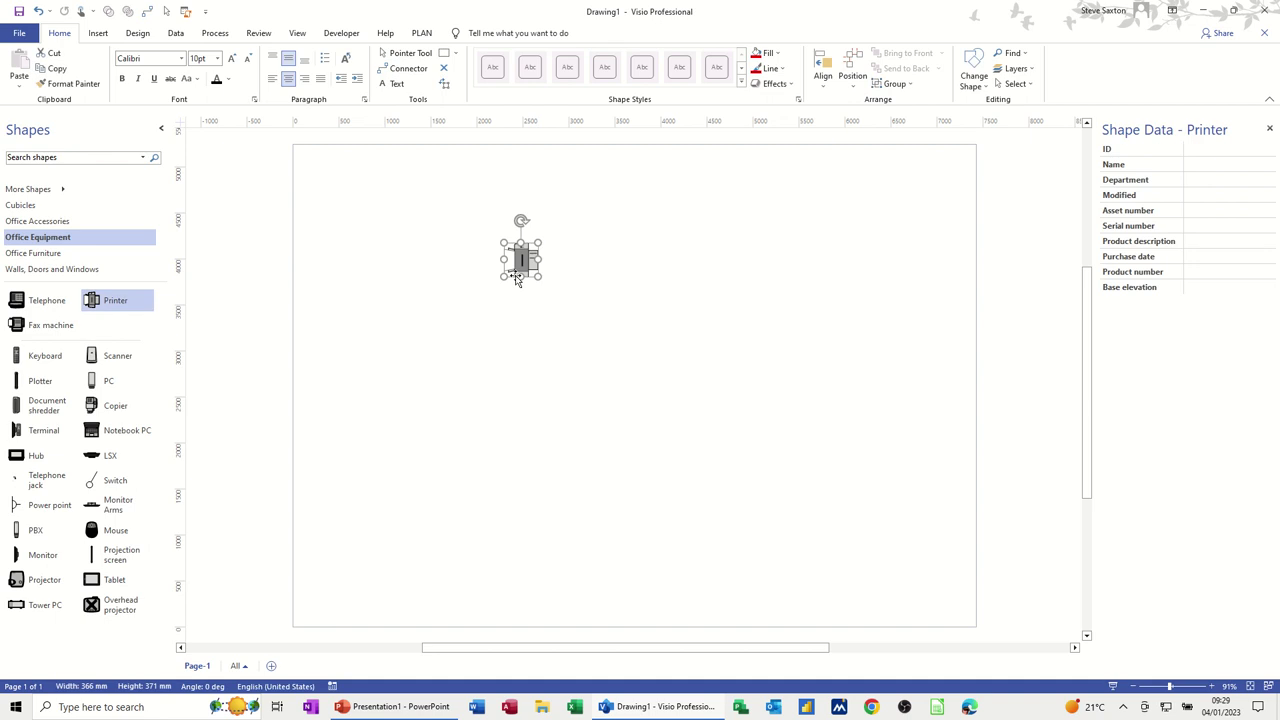
key("Delete")
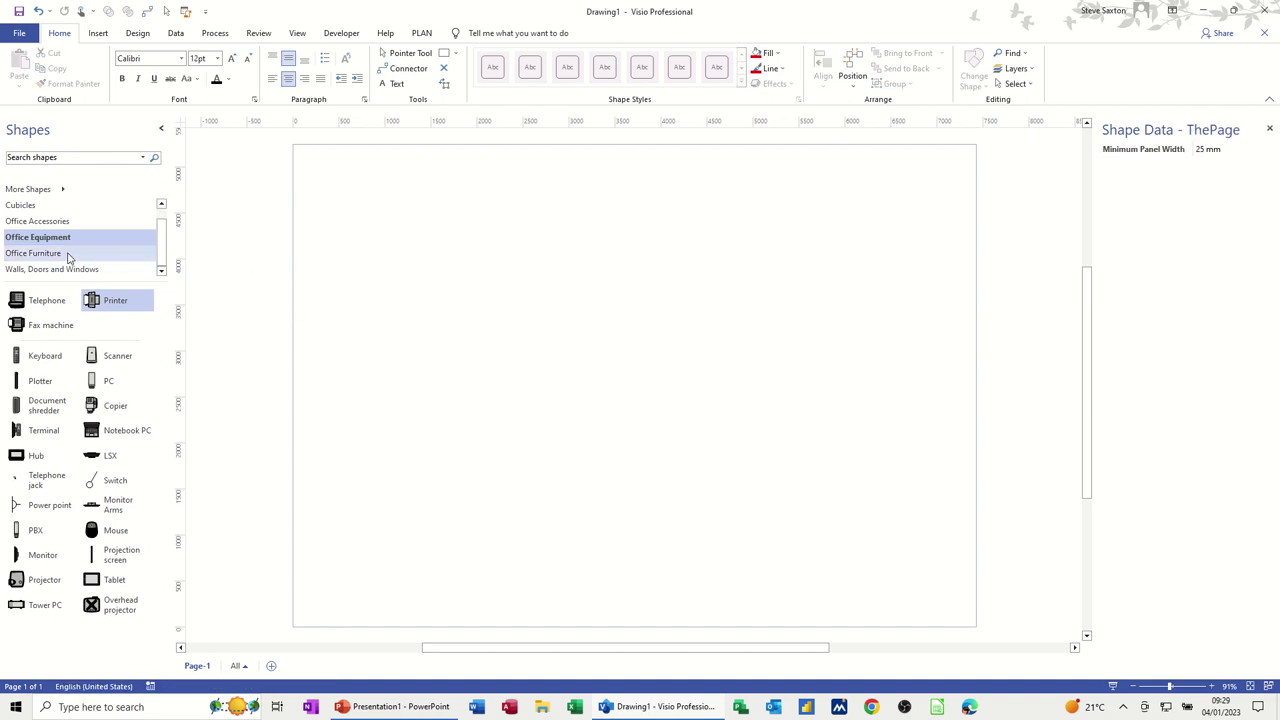
left_click(60, 254)
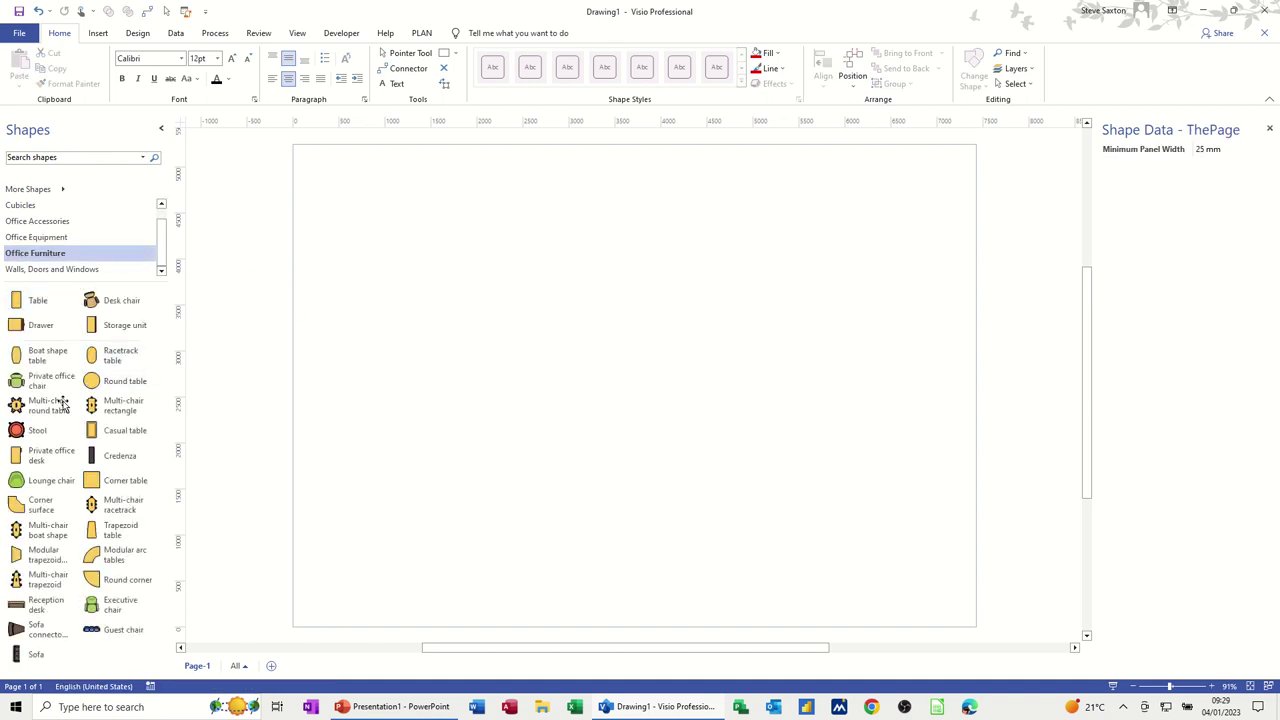
left_click_drag(17, 412, 572, 318)
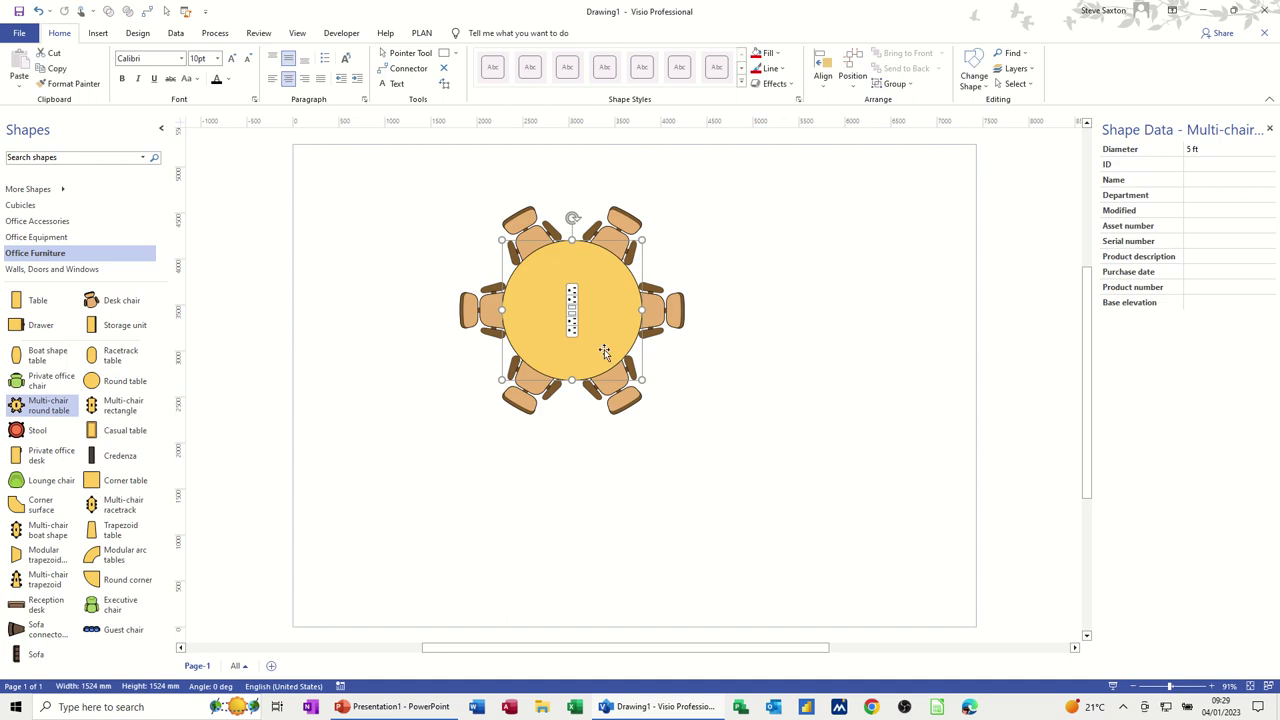
key("Delete")
left_click(65, 270)
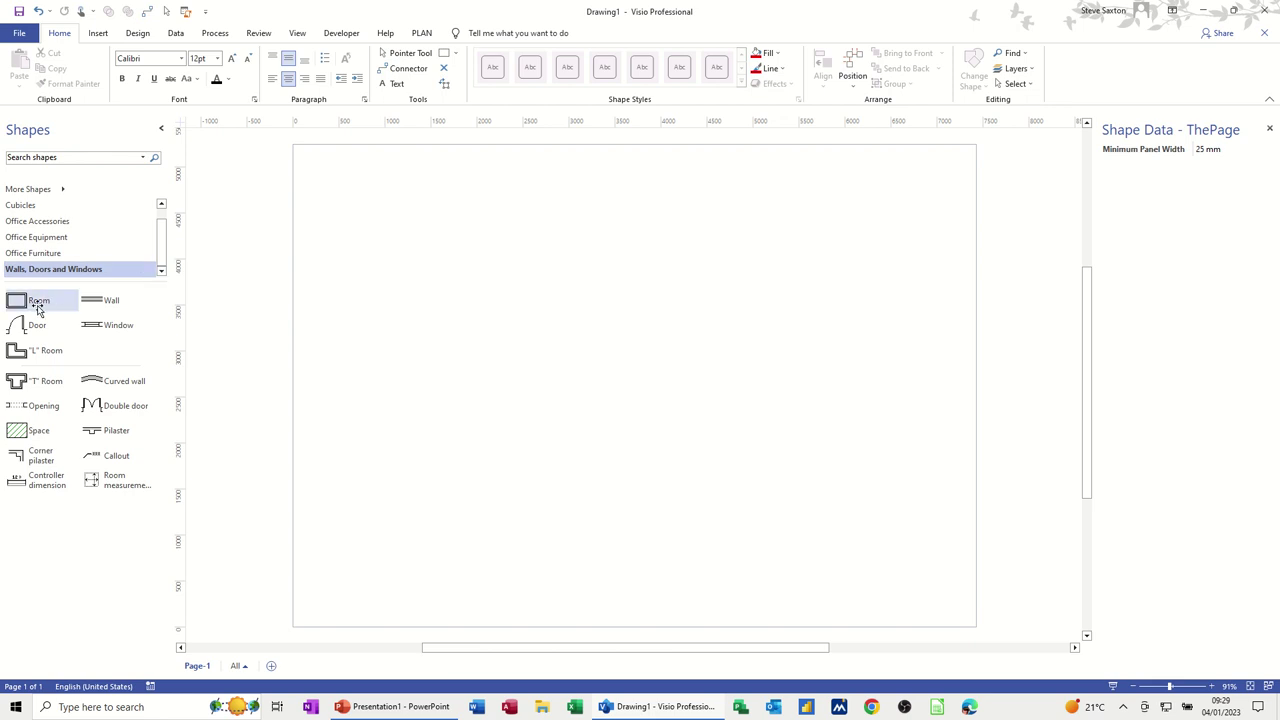
Place a 3000 × 2500 mm Room shape on the page after discarding trial Room and Office space shapes.
left_click_drag(38, 310, 603, 297)
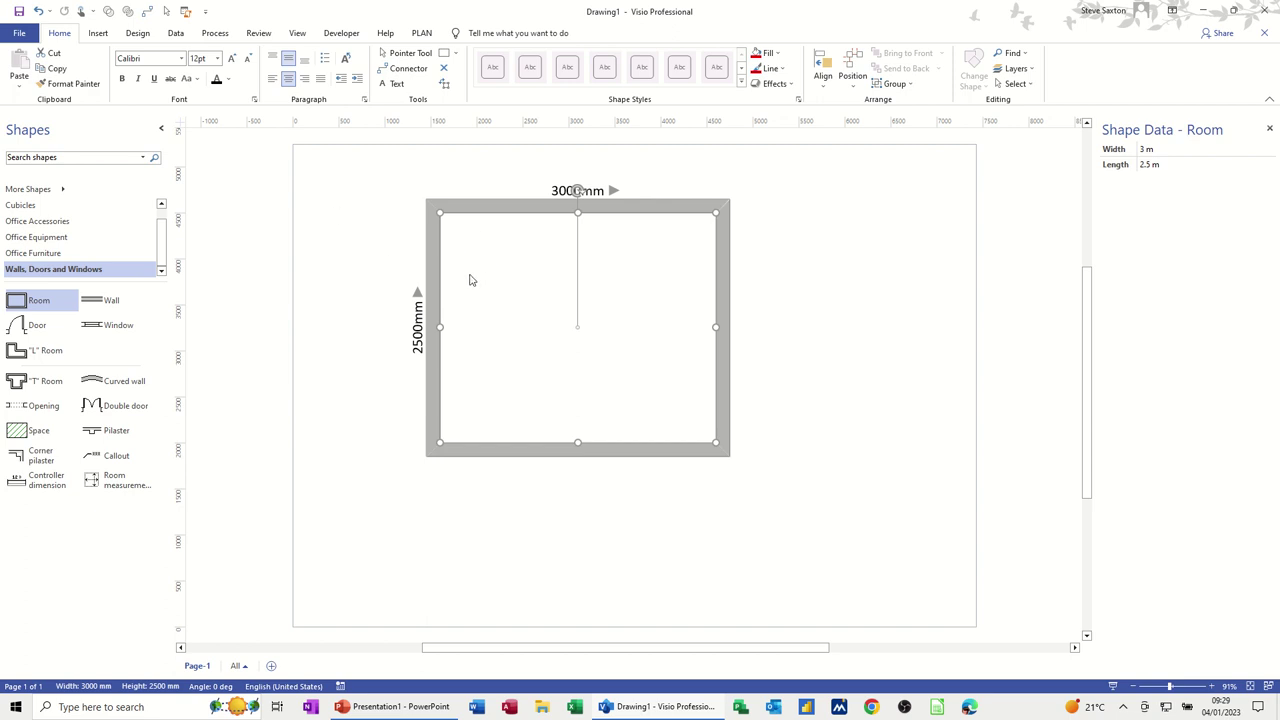
key("Delete")
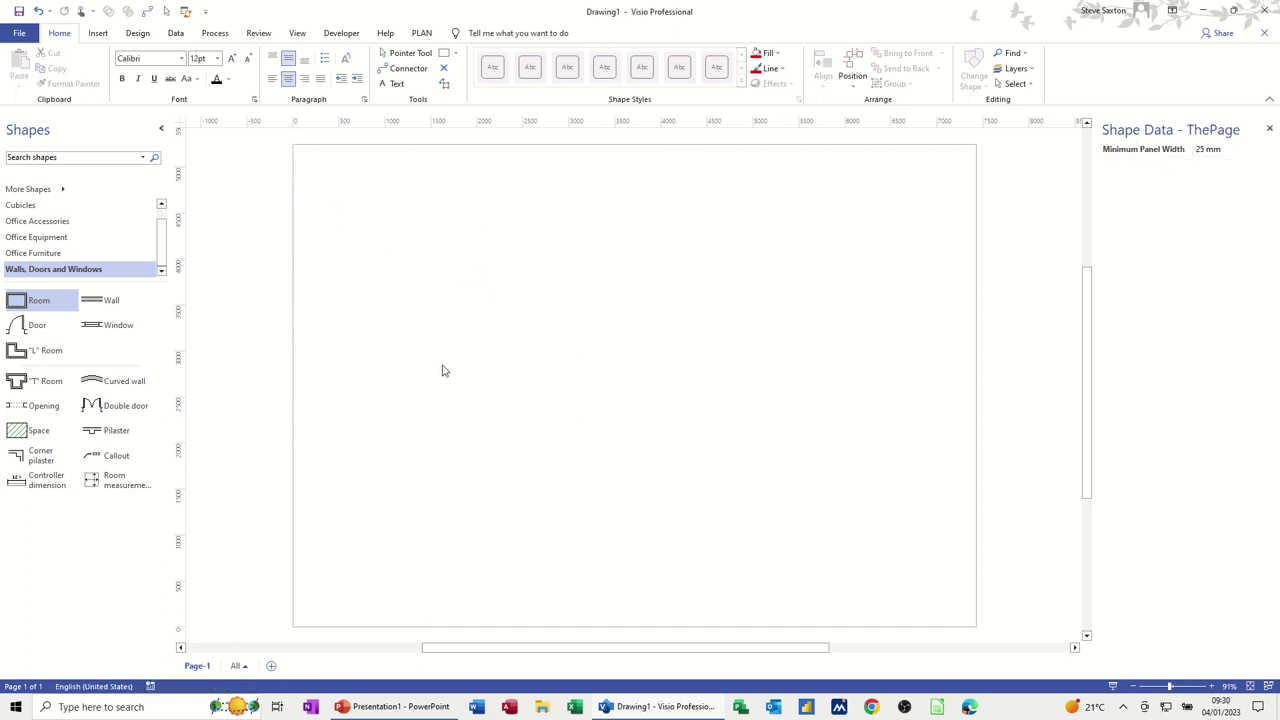
left_click(55, 302)
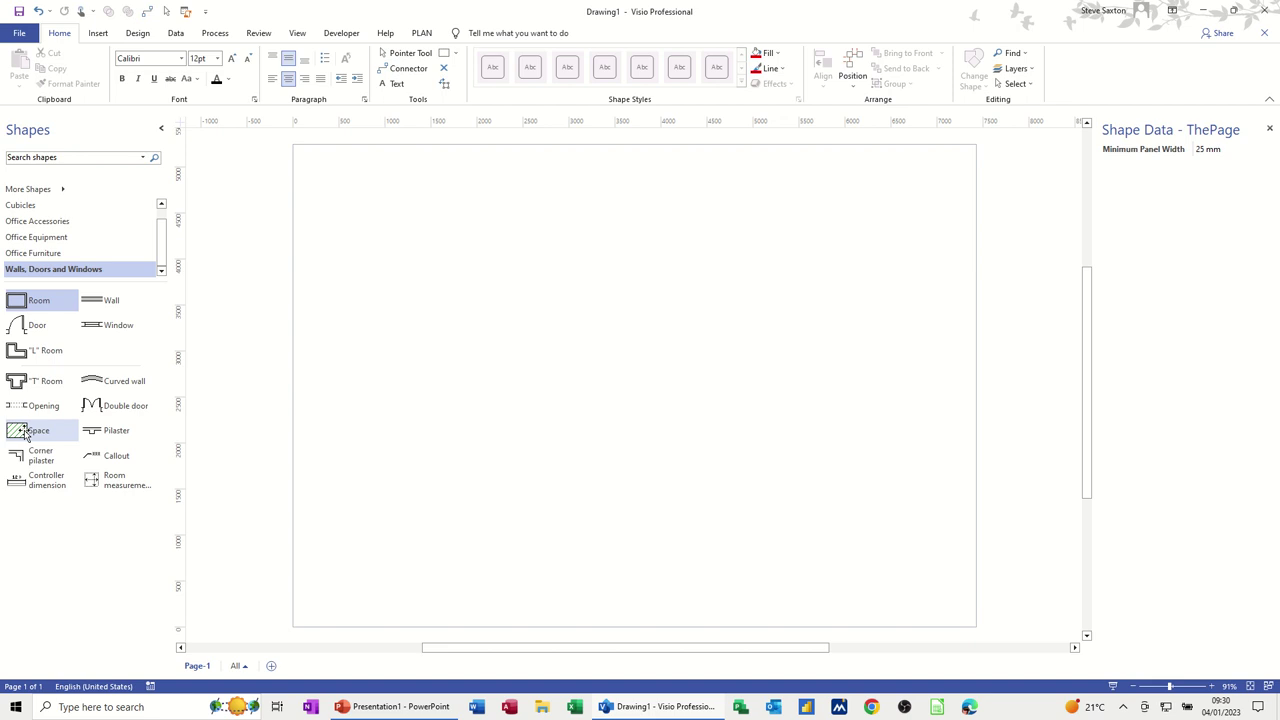
left_click_drag(22, 430, 554, 363)
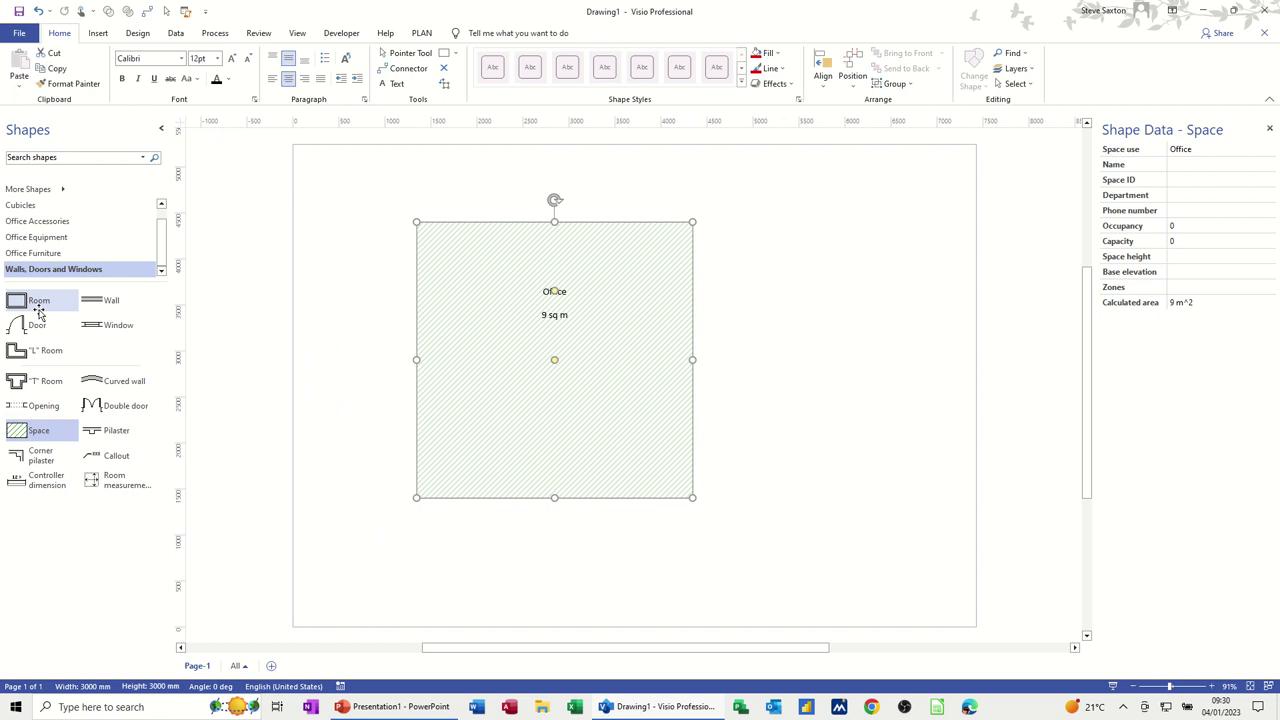
left_click(503, 358)
key("Delete")
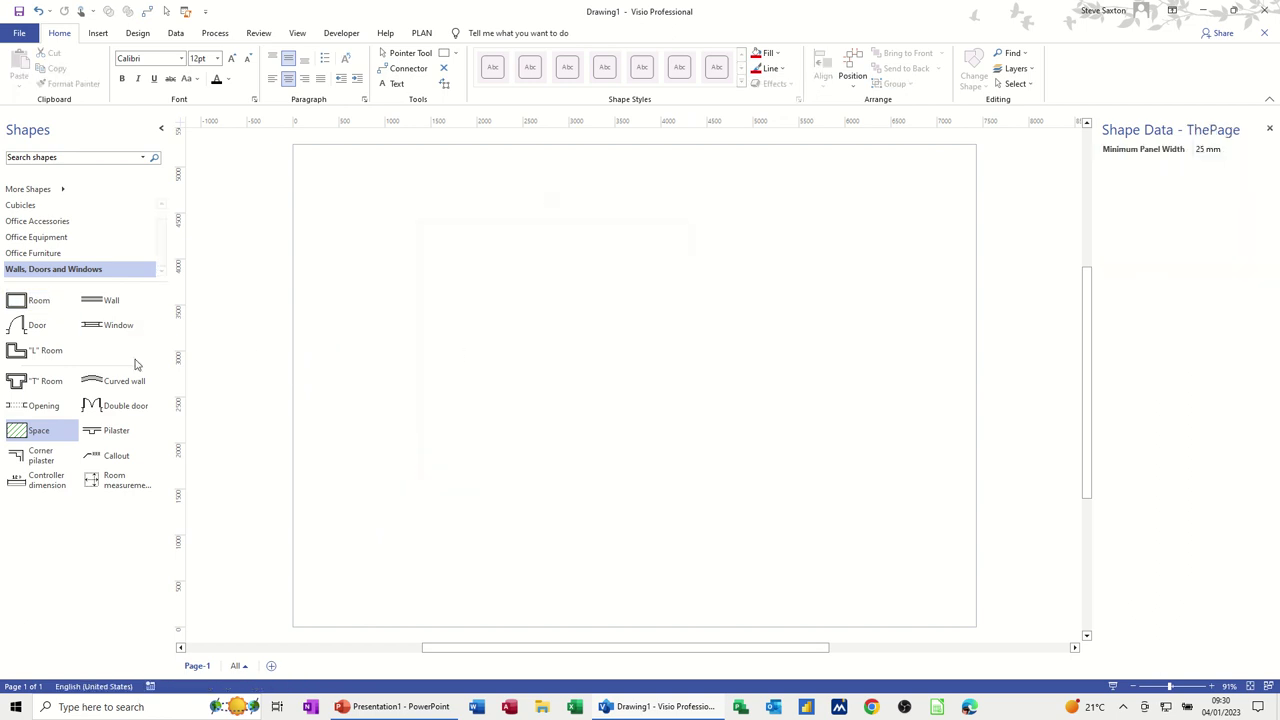
left_click_drag(37, 300, 583, 360)
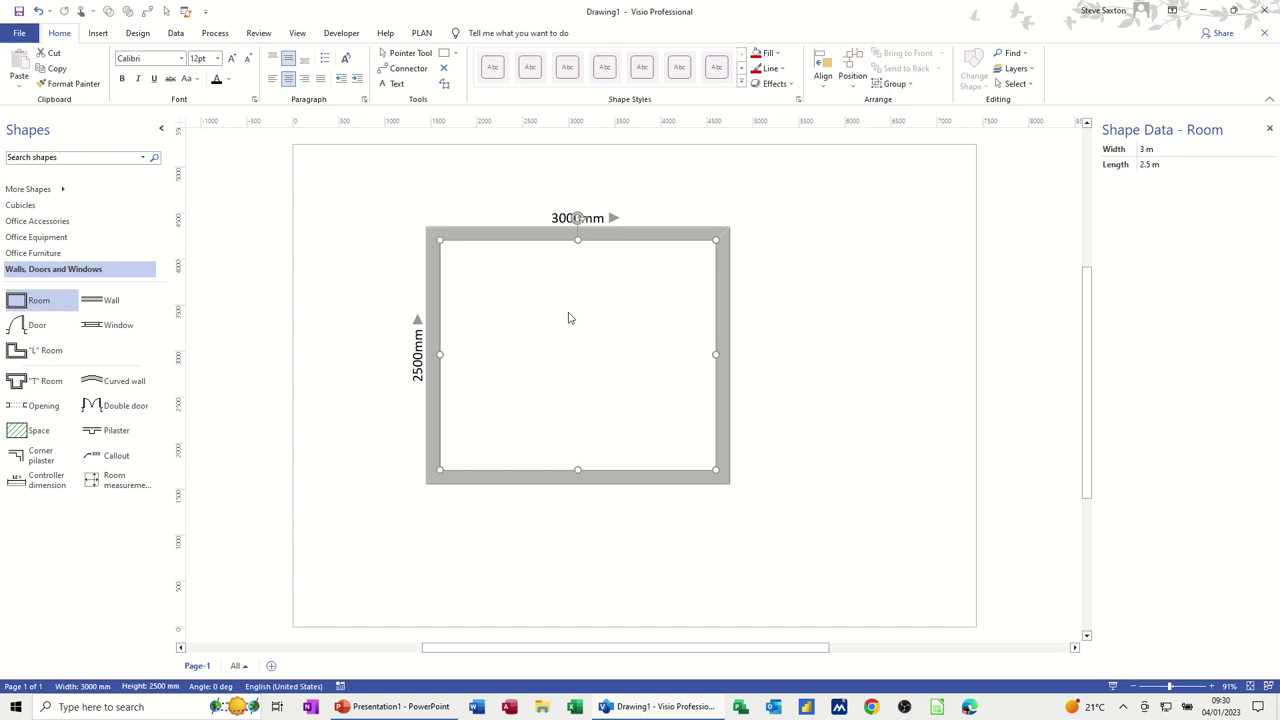
left_click(578, 218)
Show the Size & Position pane and first set the room to width 4 m, height 5 m.
left_click(298, 34)
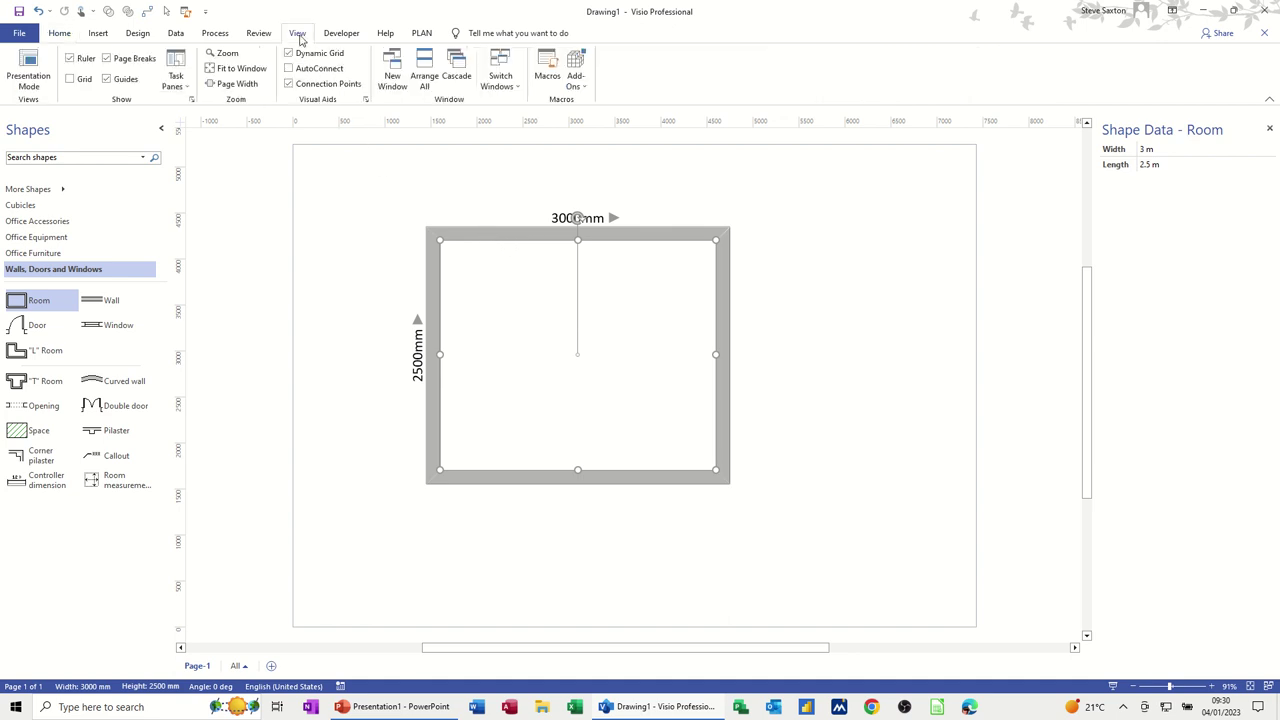
left_click(191, 89)
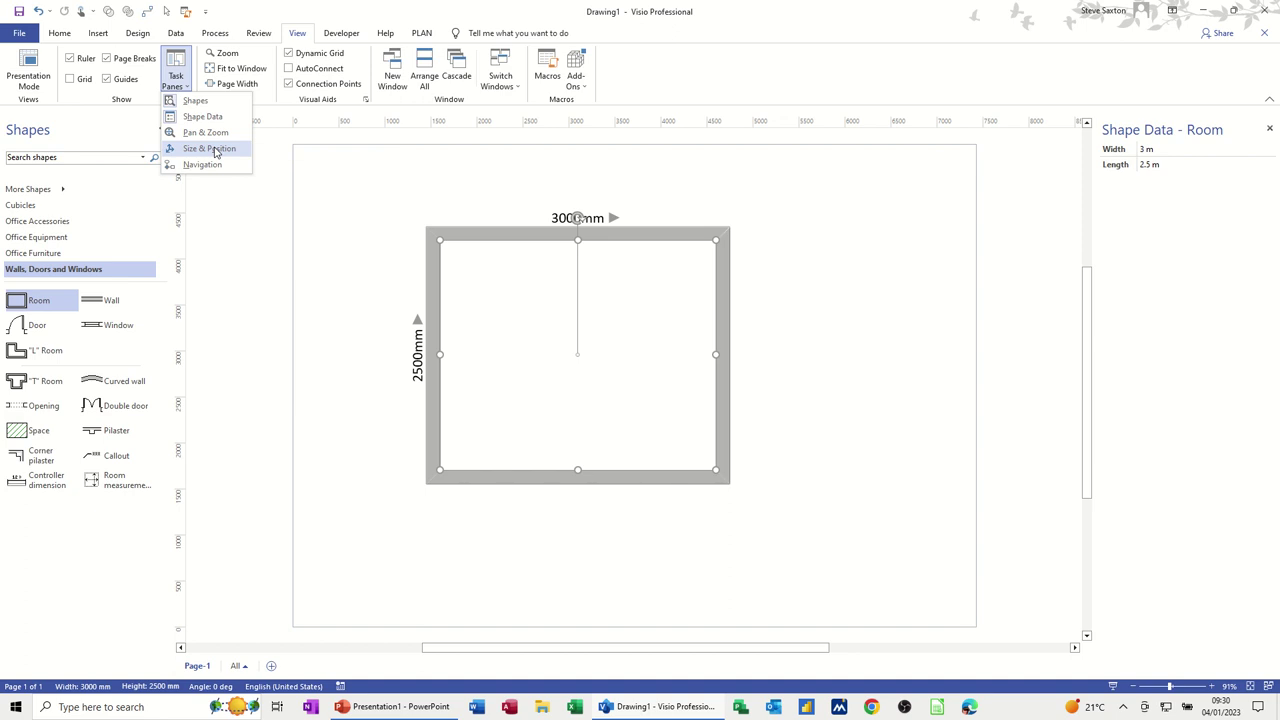
left_click(210, 148)
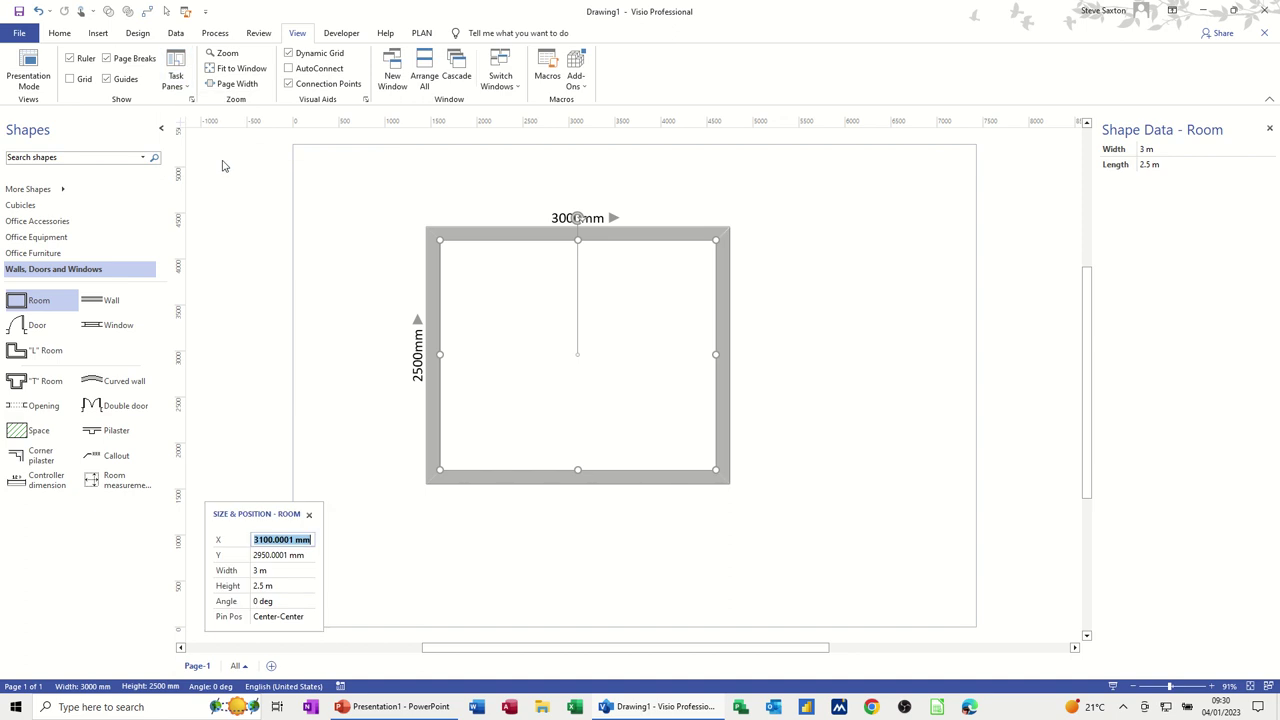
left_click(272, 571)
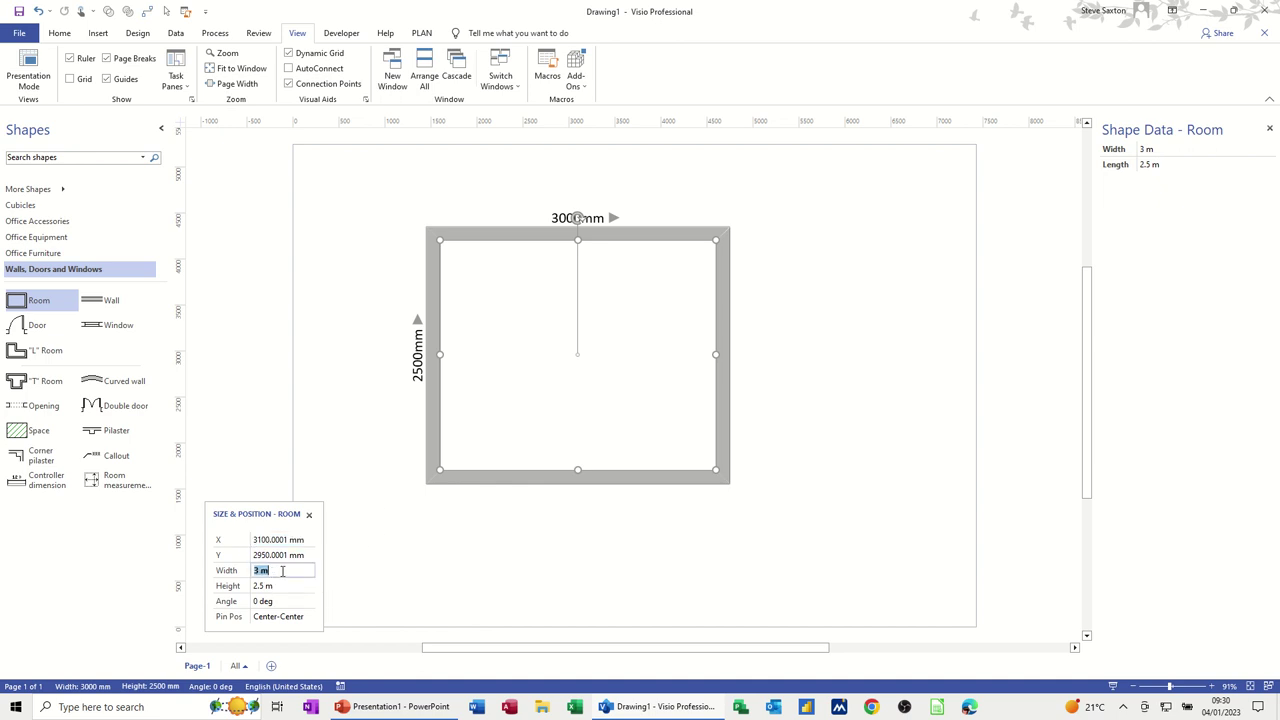
type("4m")
key("Return")
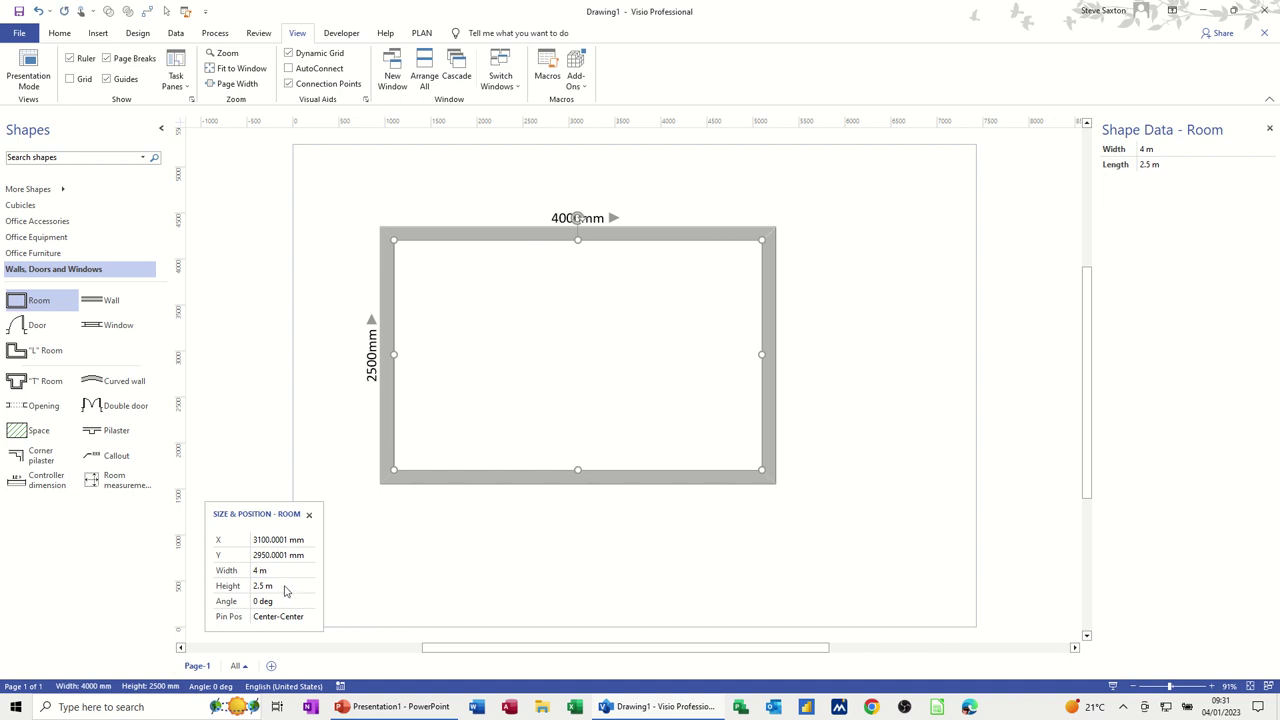
left_click(280, 587)
type("5")
left_click(368, 585)
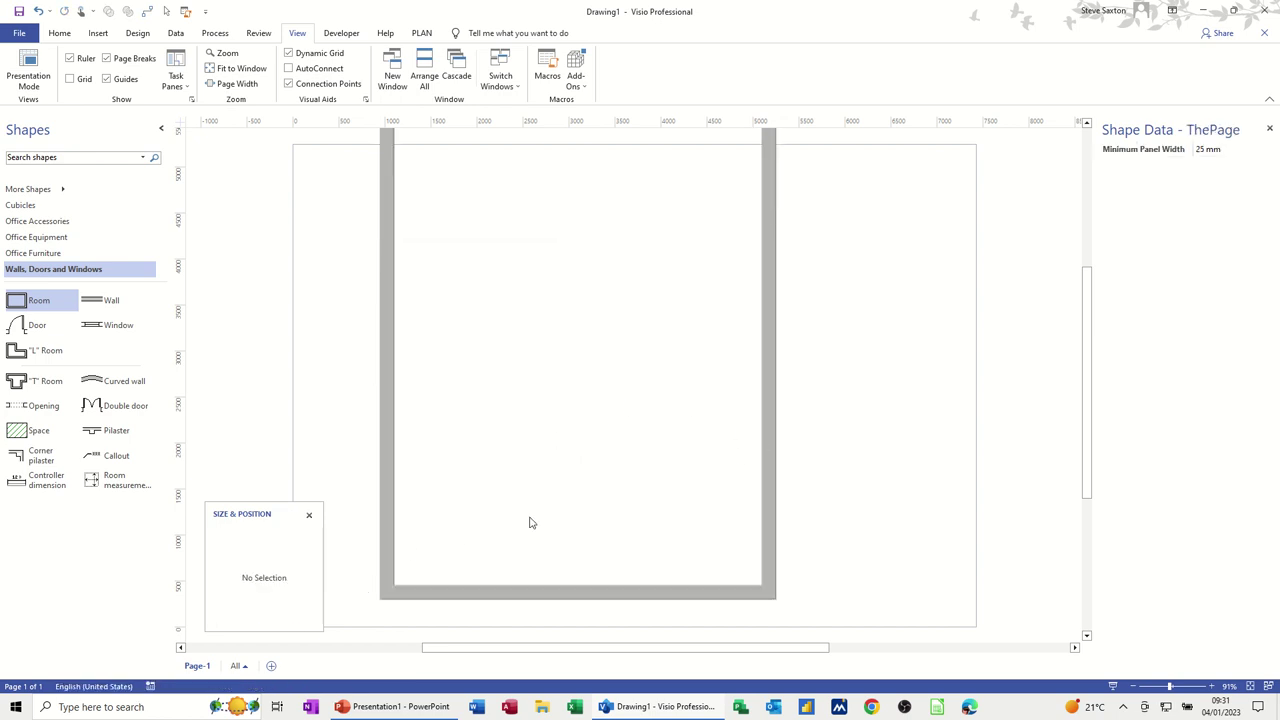
Correct the room to 5 m wide by 4 m high and move it right and down.
left_click(387, 547)
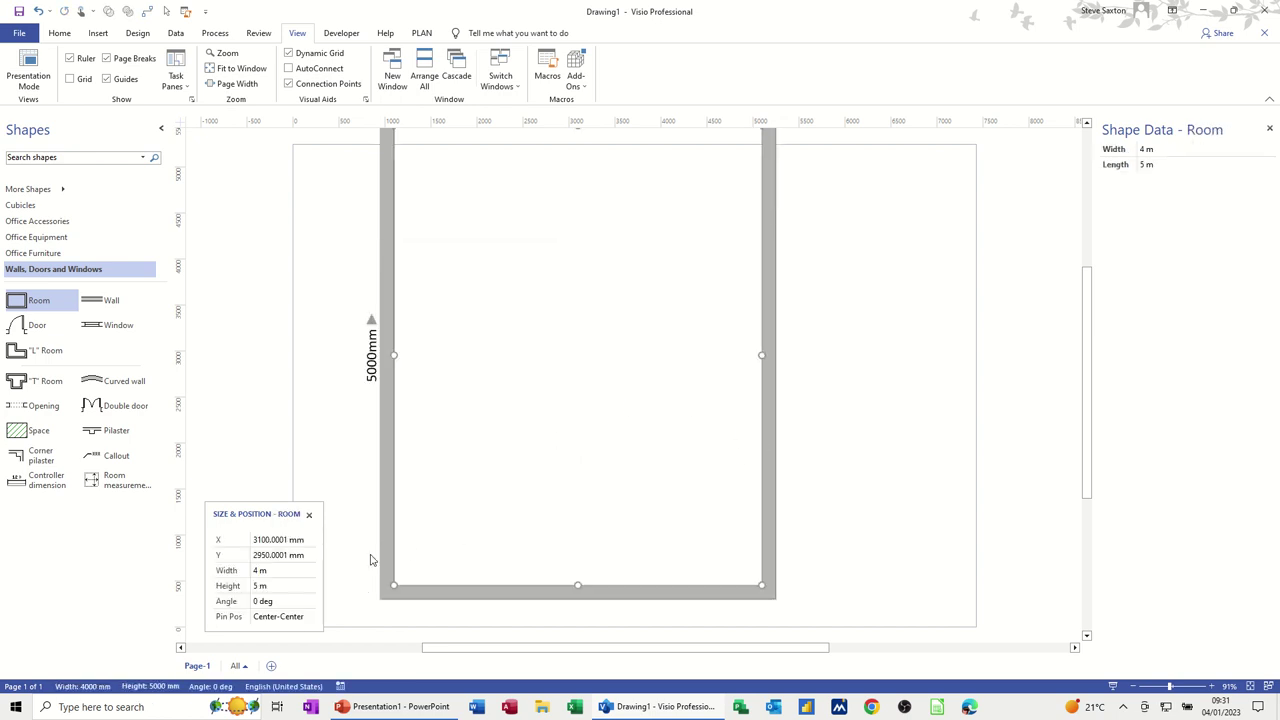
left_click(268, 571)
type("5")
key("Return")
left_click(268, 587)
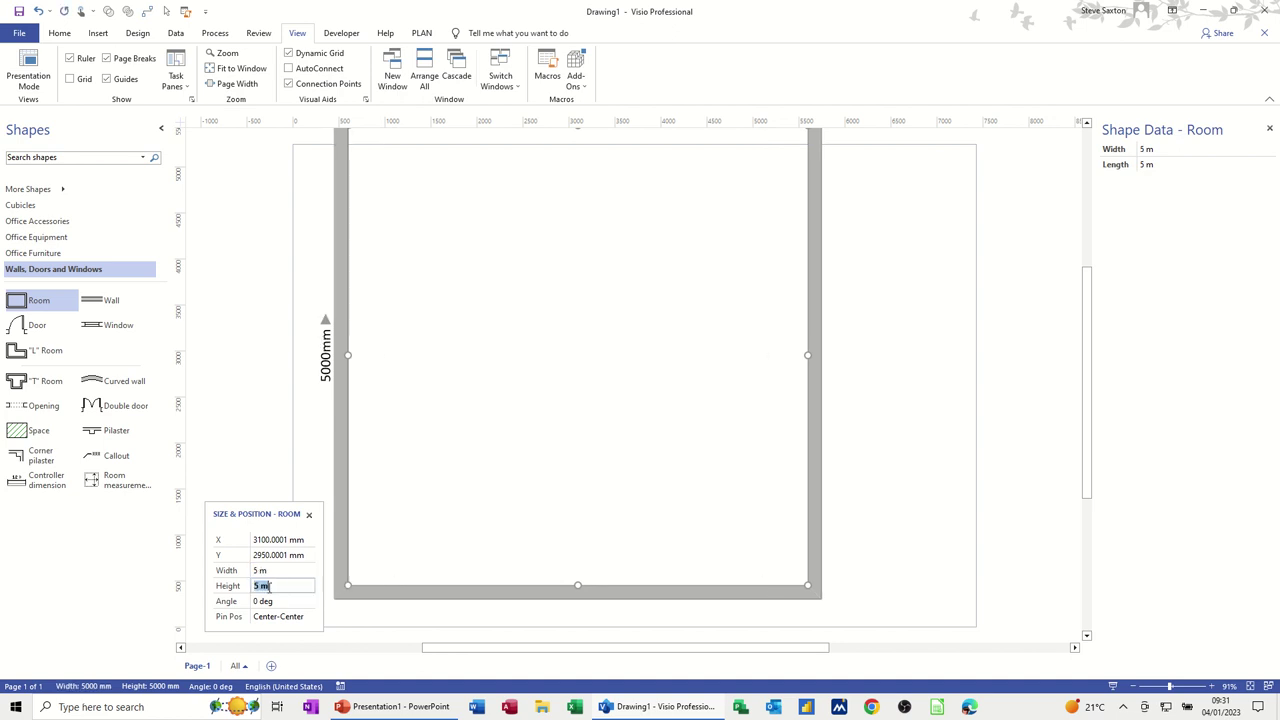
type("4")
left_click(859, 419)
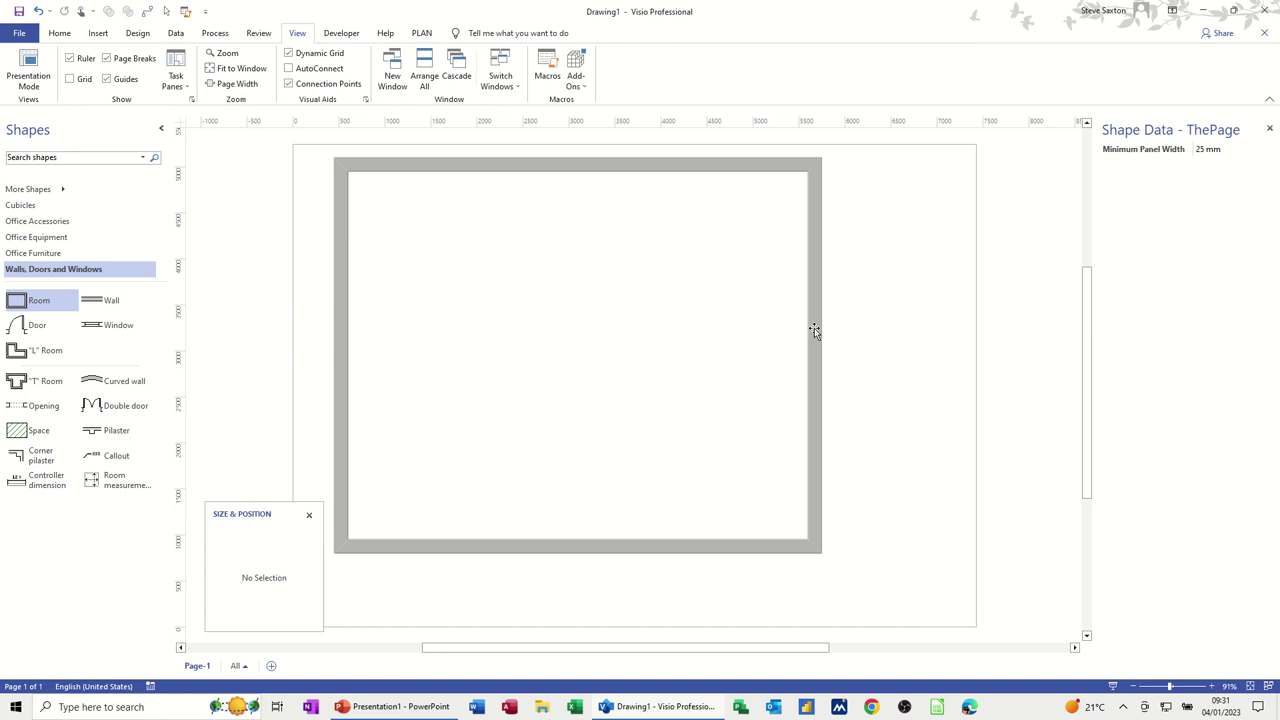
left_click_drag(814, 328, 860, 357)
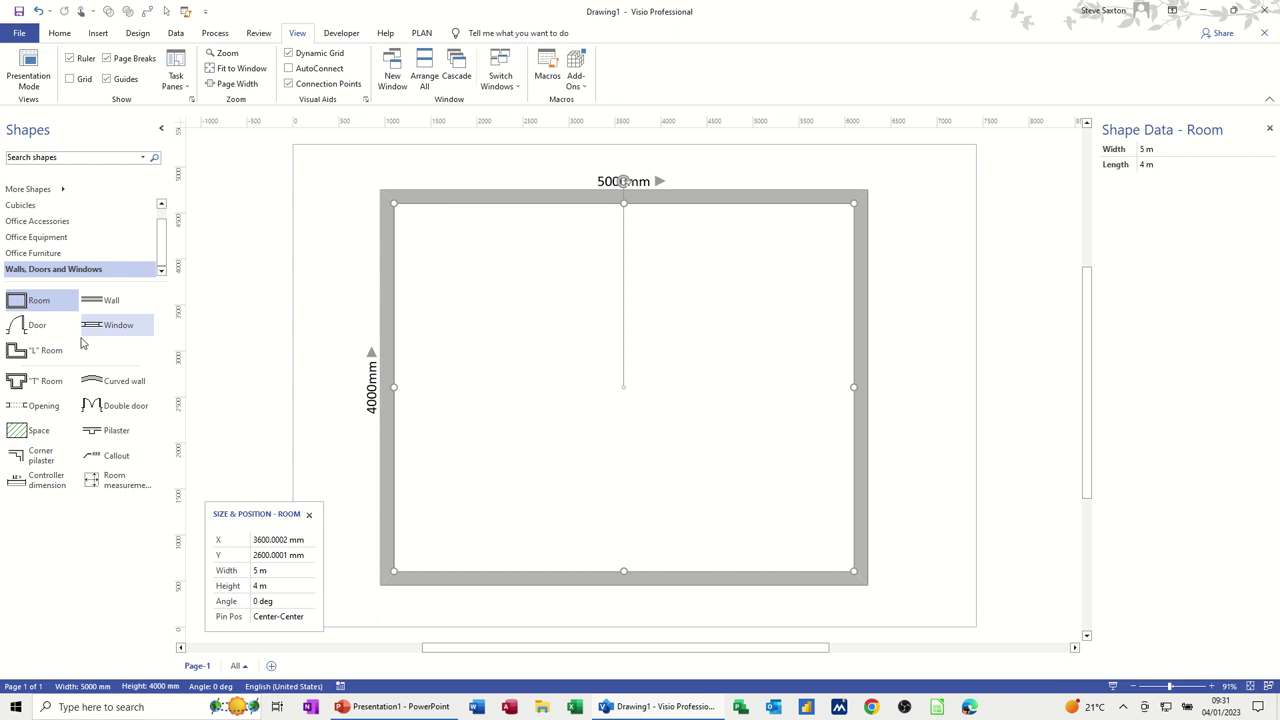
Add a door to the room's left wall and slide it upward.
left_click(37, 325)
left_click_drag(37, 325, 389, 297)
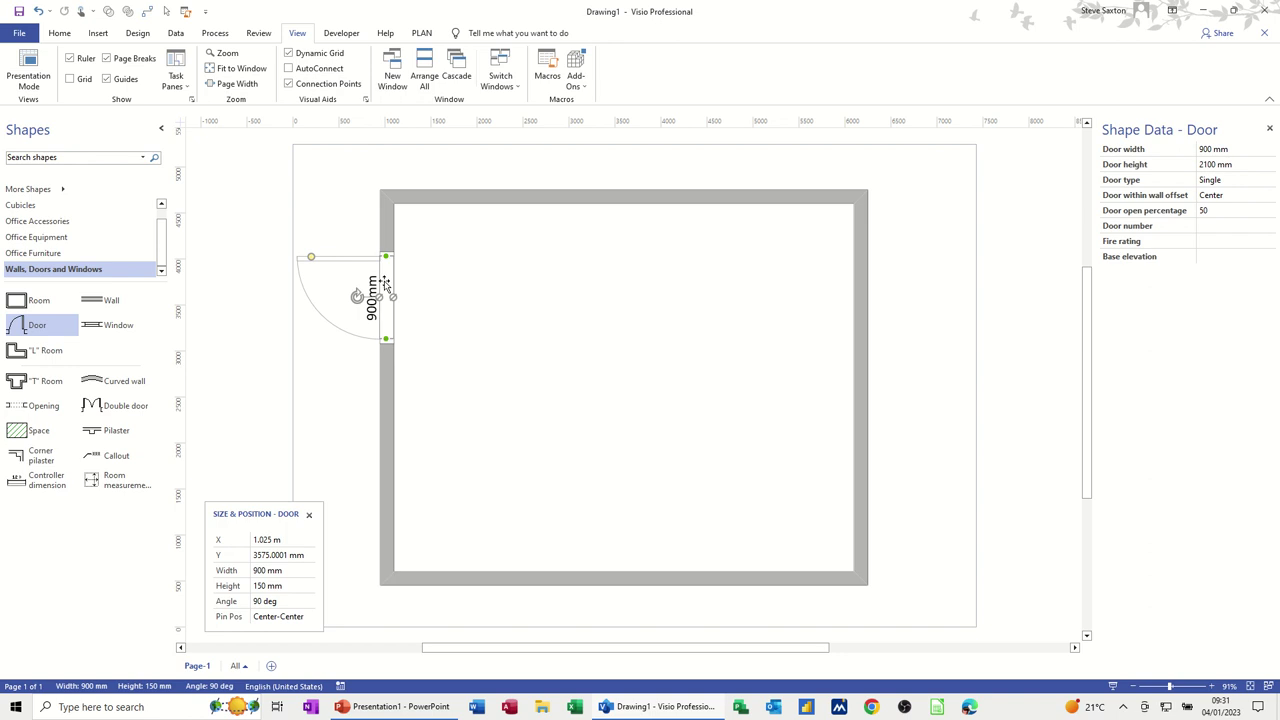
left_click_drag(388, 274, 457, 264)
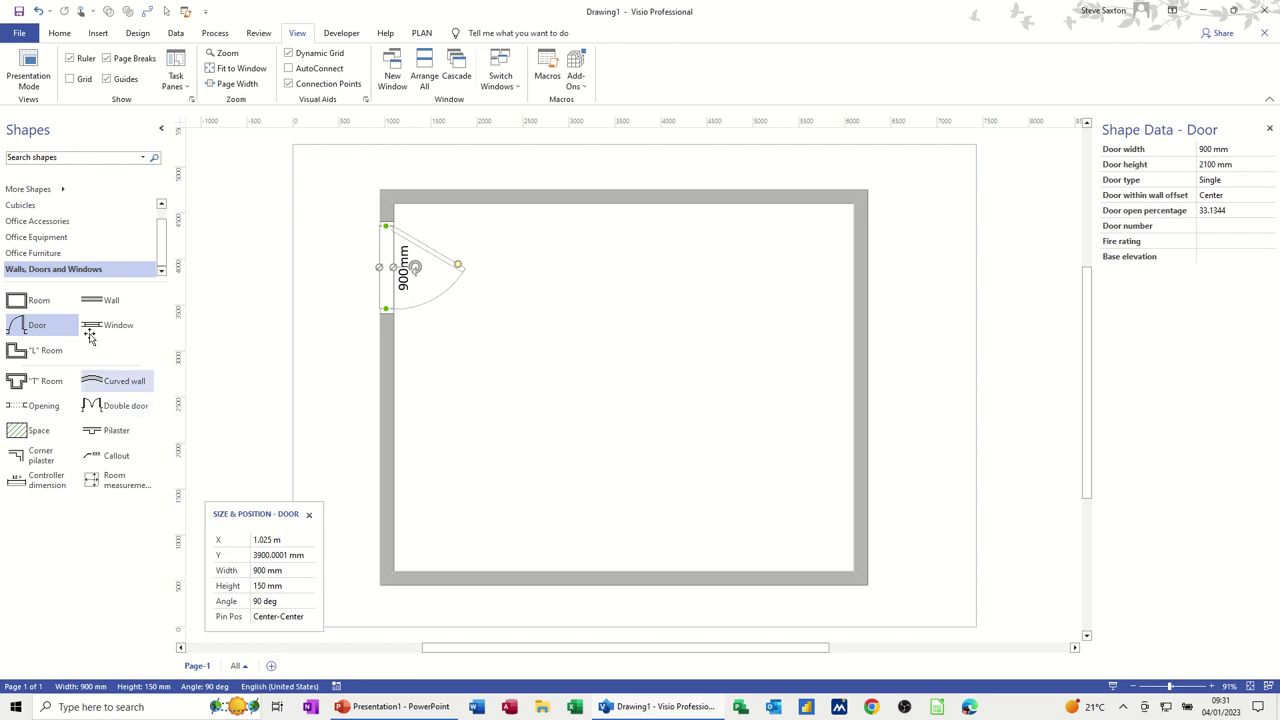
Place windows in the top, bottom and right walls.
left_click_drag(96, 328, 616, 205)
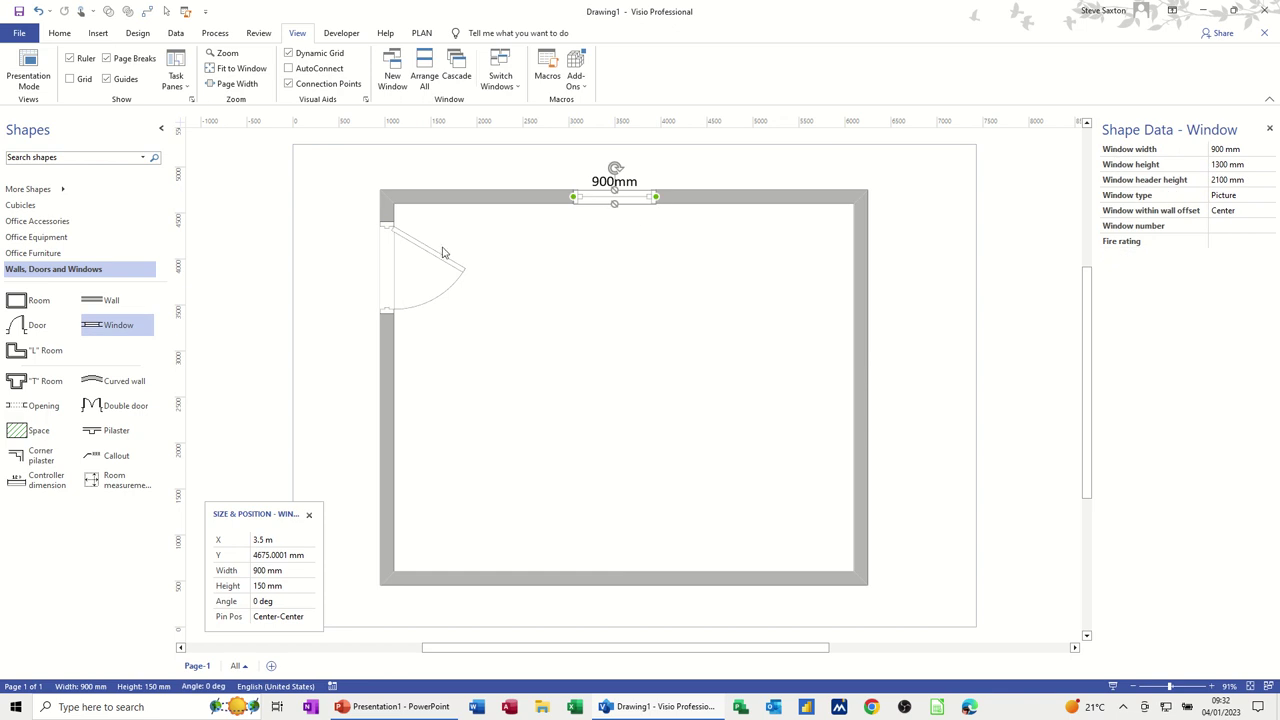
left_click_drag(102, 325, 628, 584)
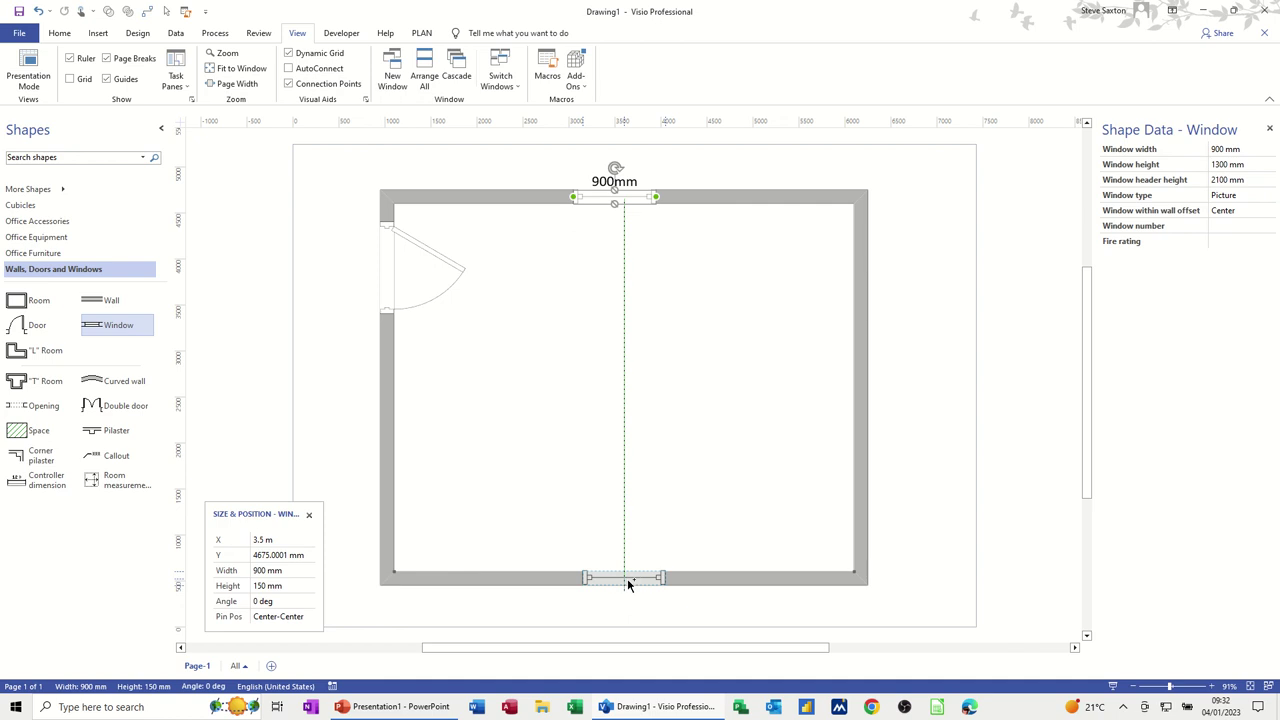
left_click_drag(627, 578, 626, 578)
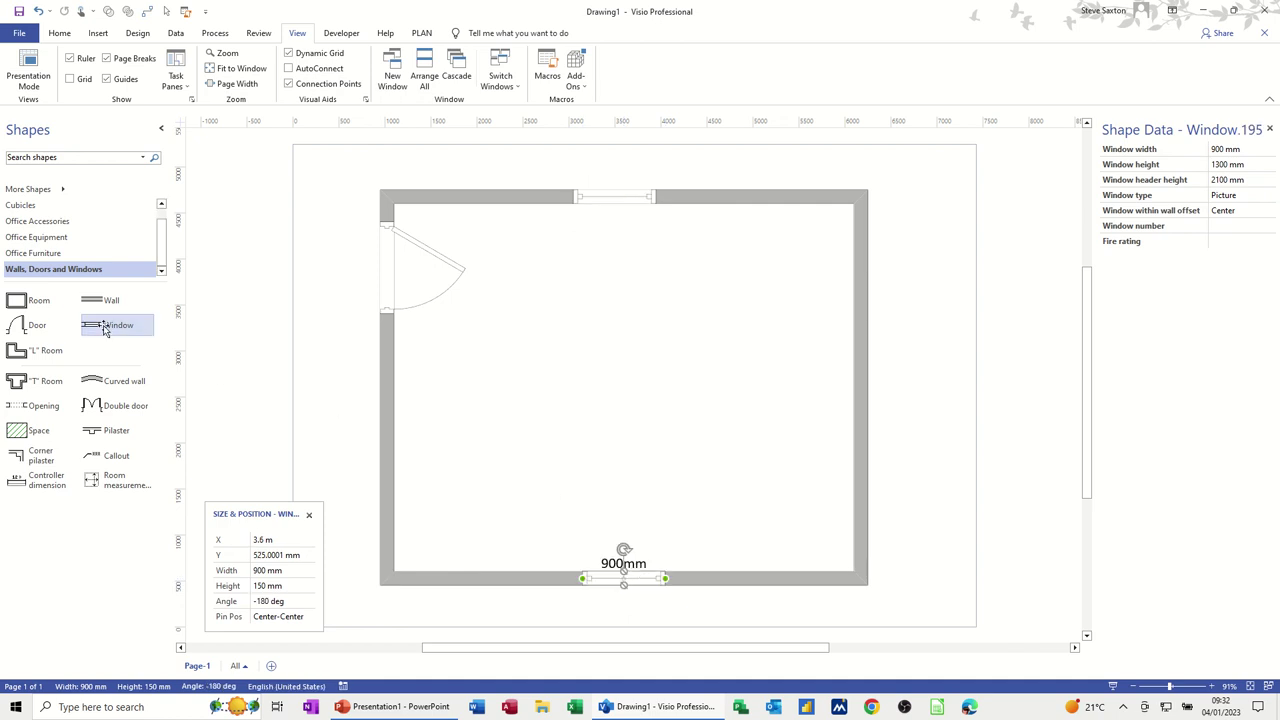
left_click_drag(105, 330, 869, 377)
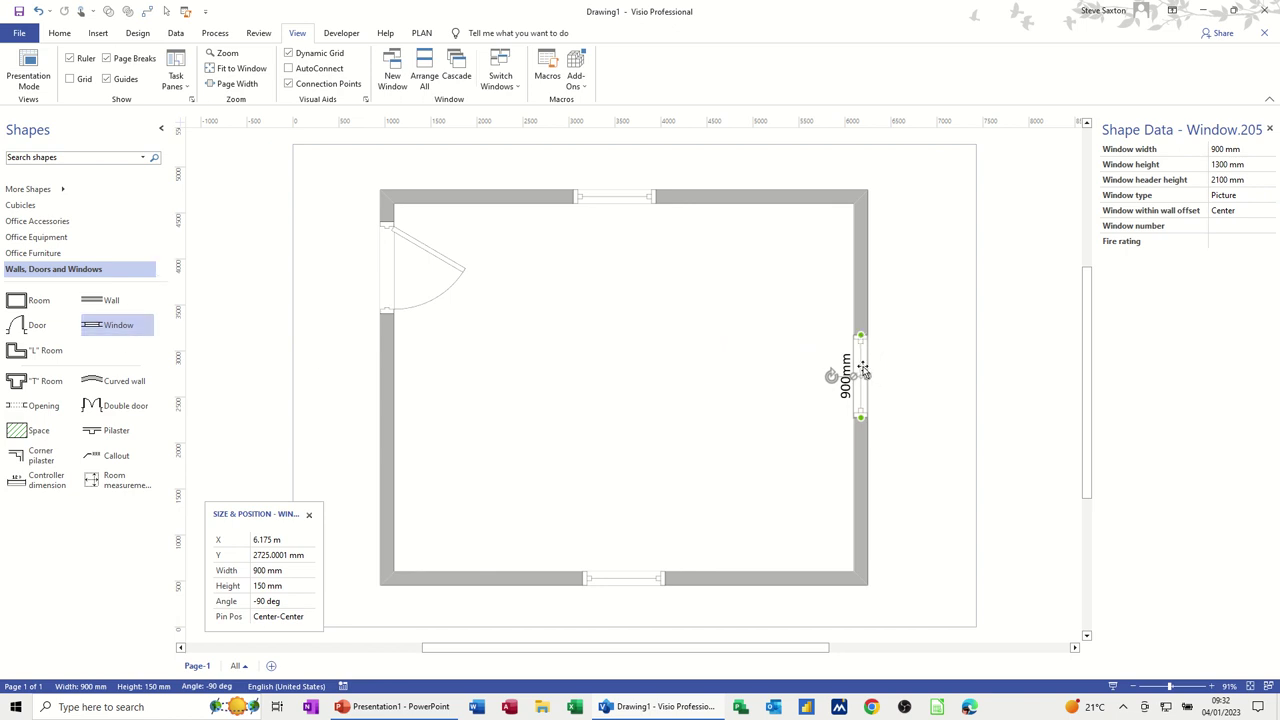
Widen the right-wall window to 1.2 m.
left_click(863, 370)
left_click(865, 382)
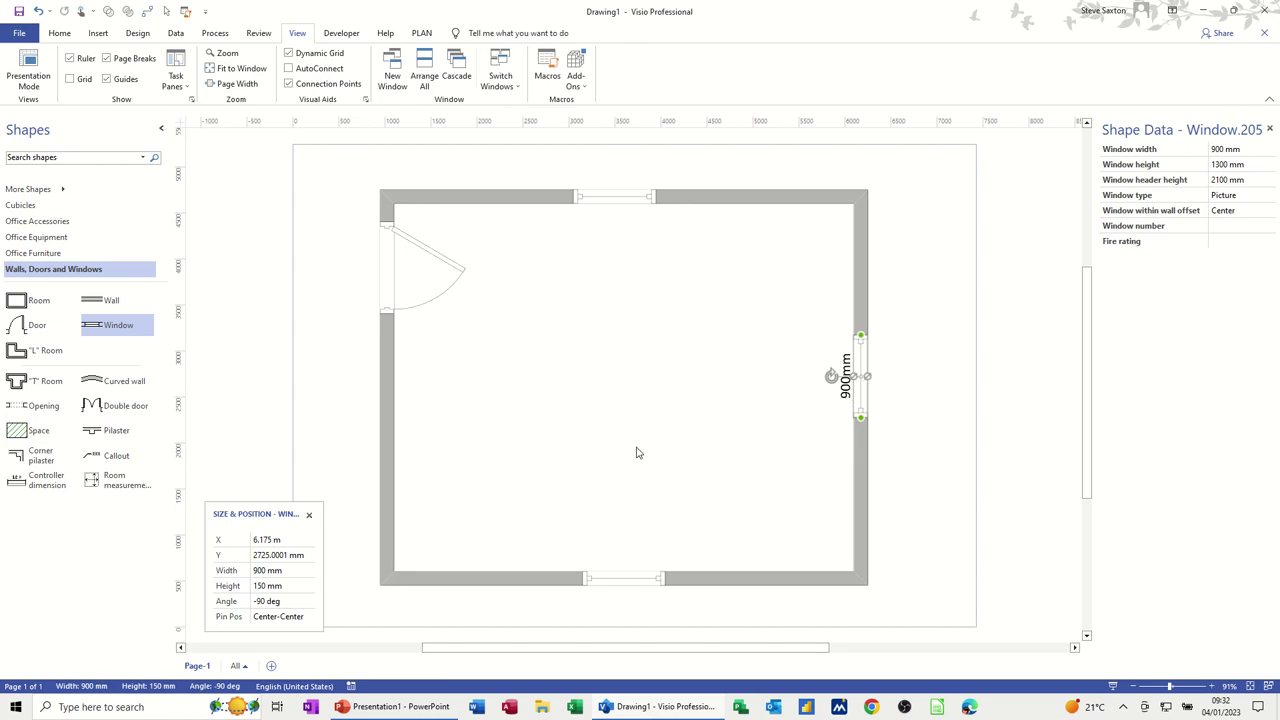
left_click(265, 572)
type("1.2m")
left_click(315, 430)
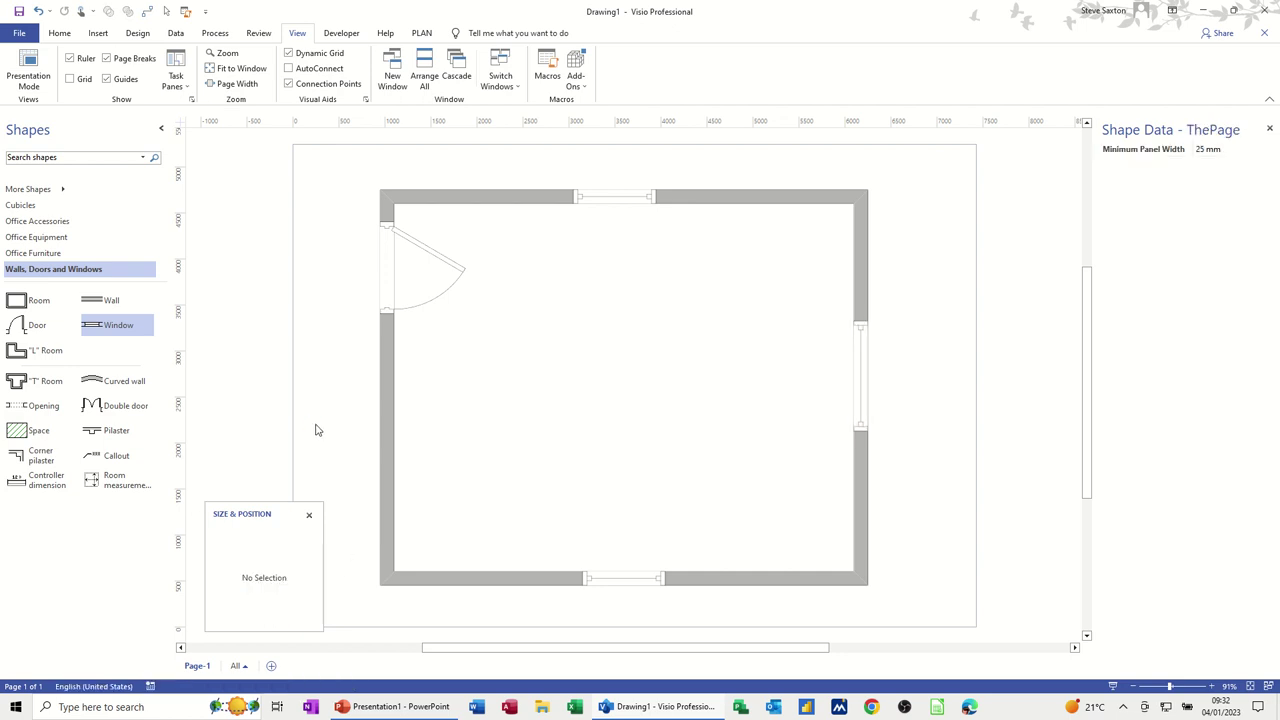
left_click(859, 375)
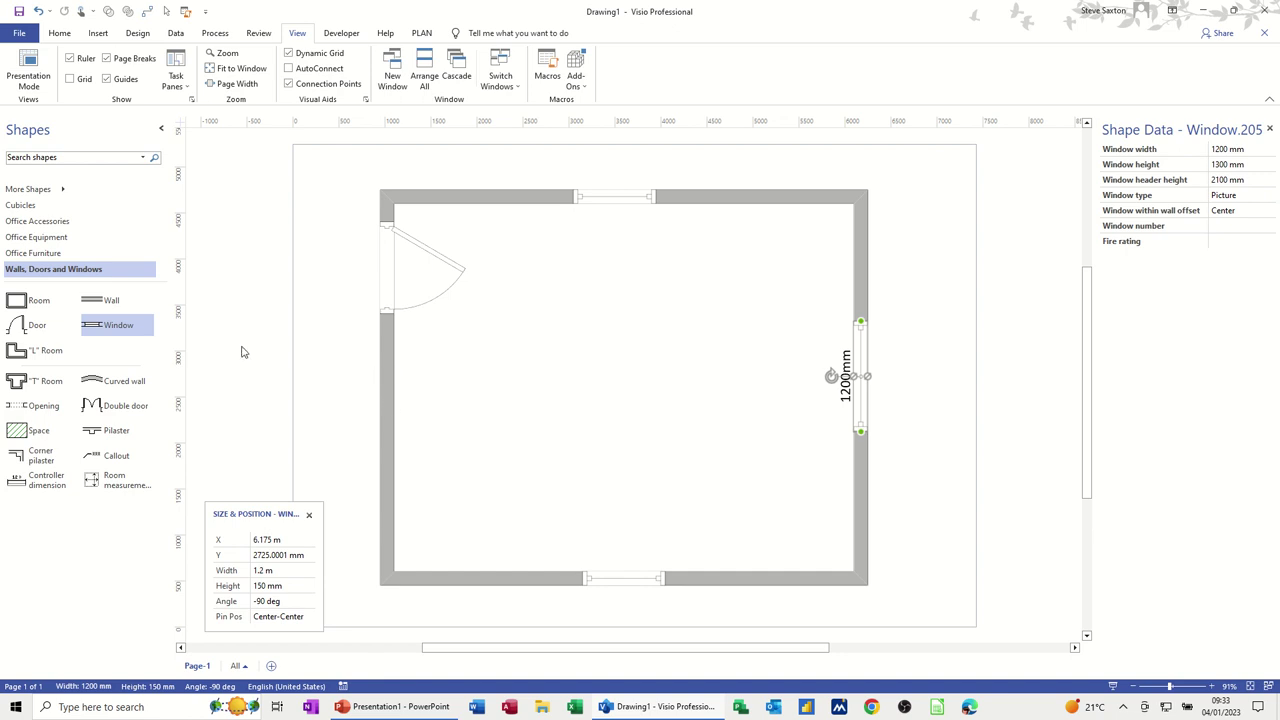
Put two power sockets on the left wall and one on the top wall.
left_click(67, 238)
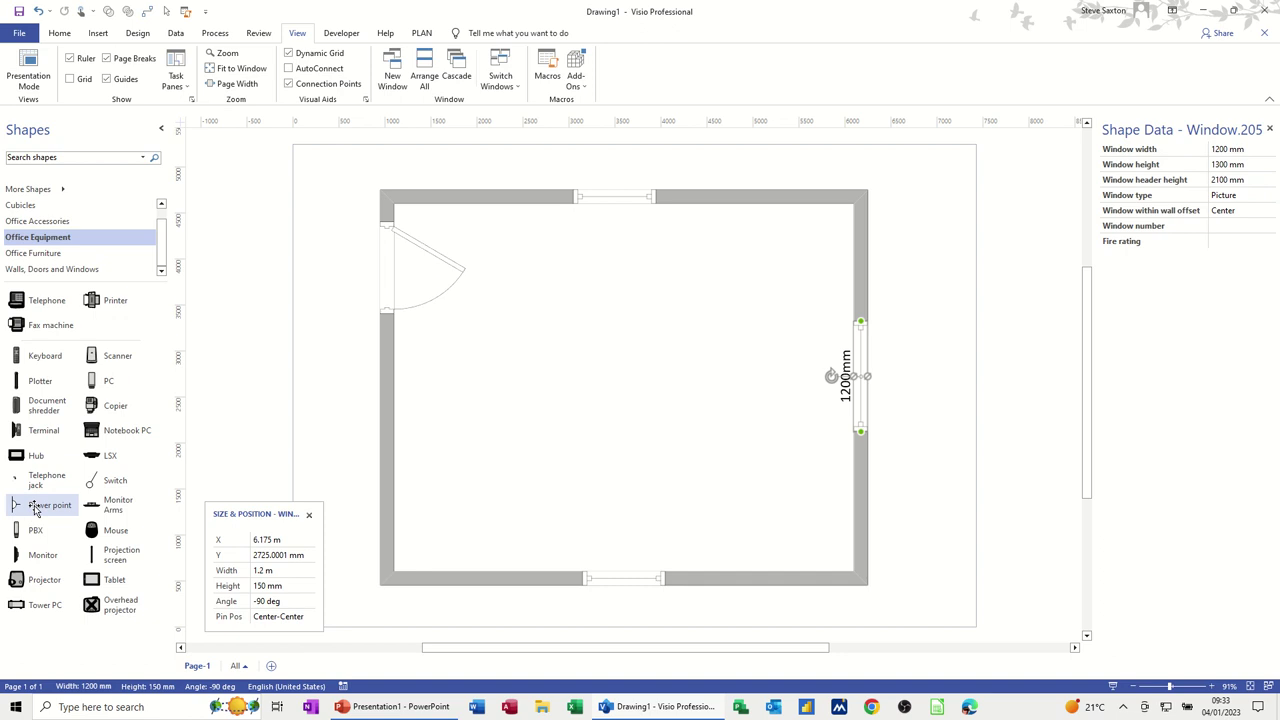
left_click_drag(35, 510, 392, 398)
left_click(432, 454)
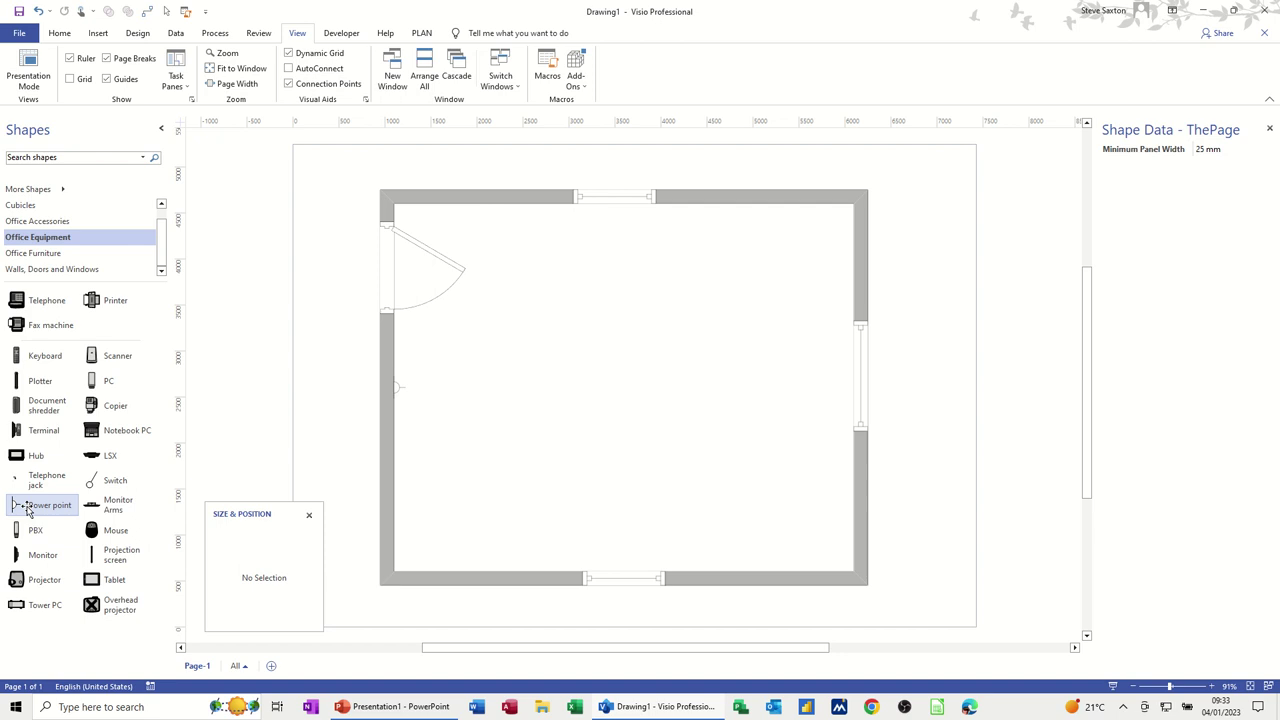
left_click_drag(30, 507, 400, 484)
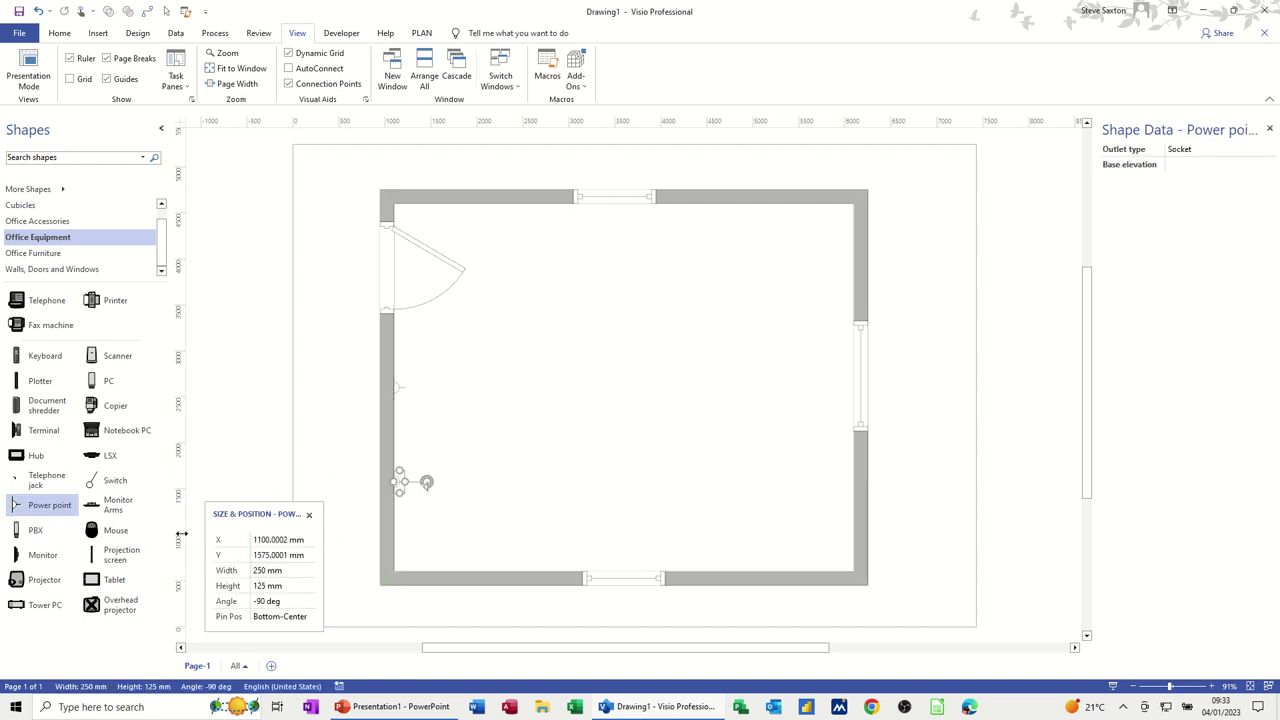
left_click_drag(22, 510, 766, 234)
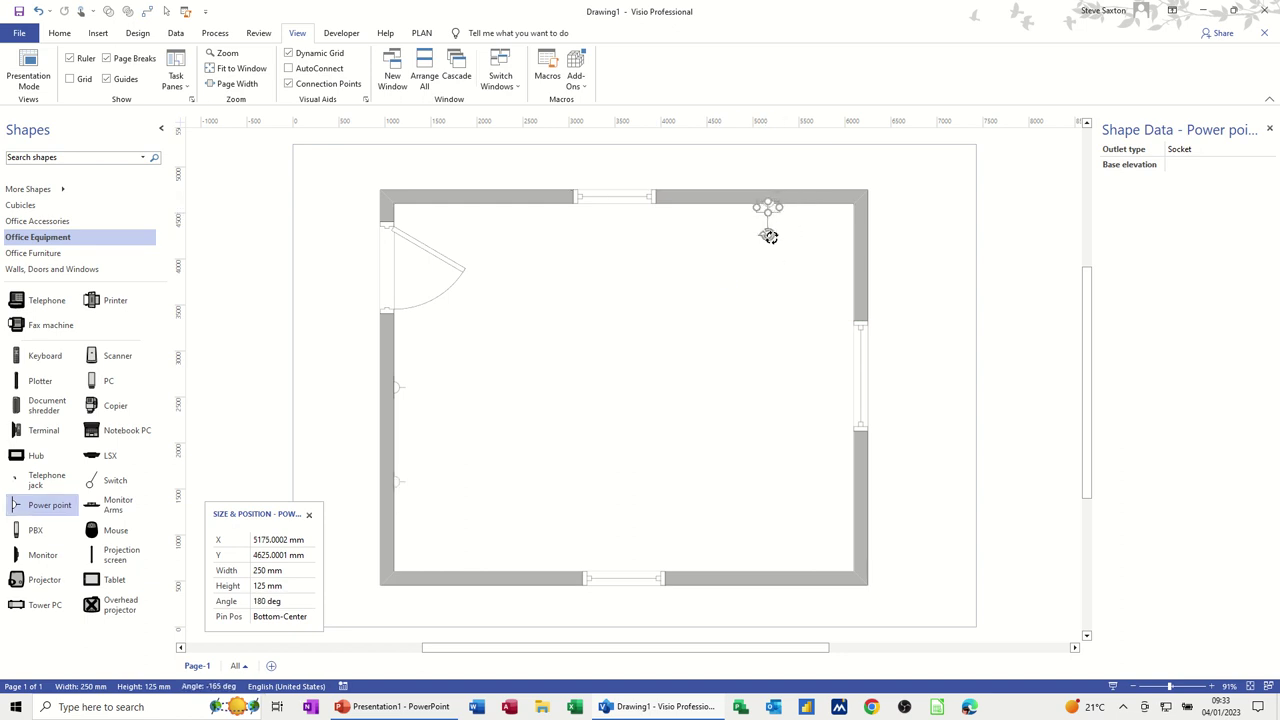
left_click(768, 236)
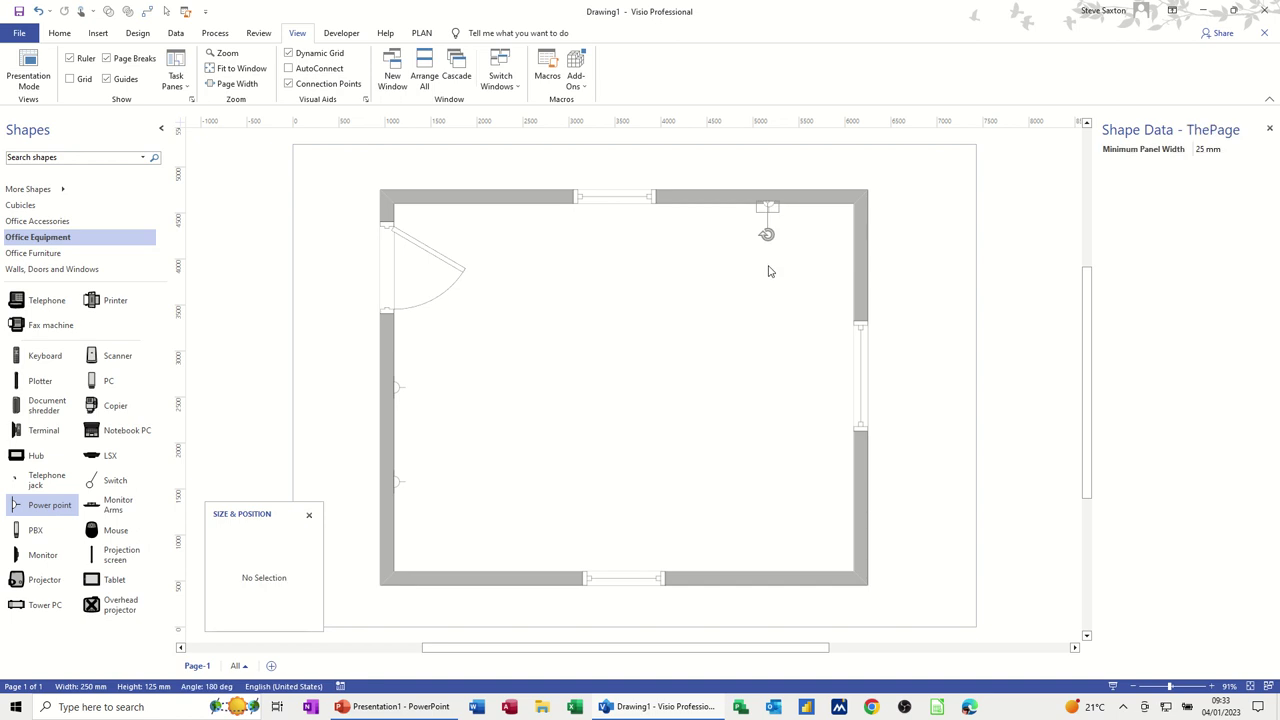
left_click(770, 210)
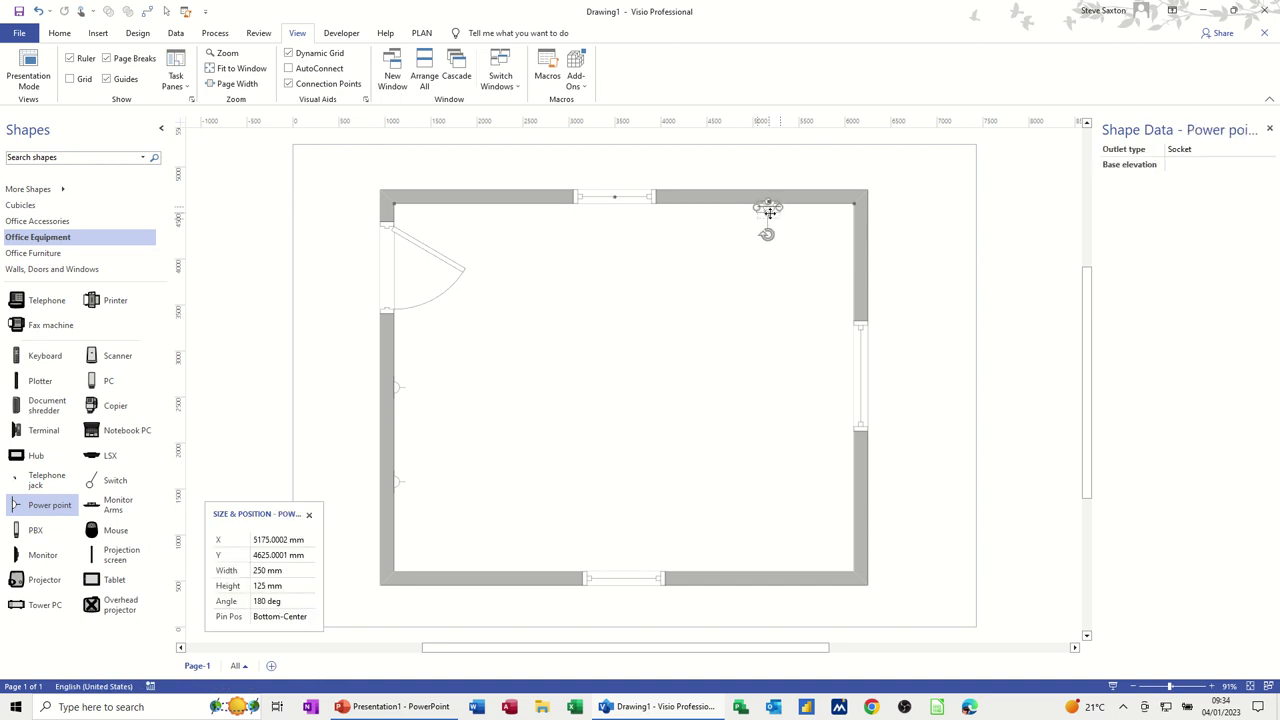
left_click(733, 250)
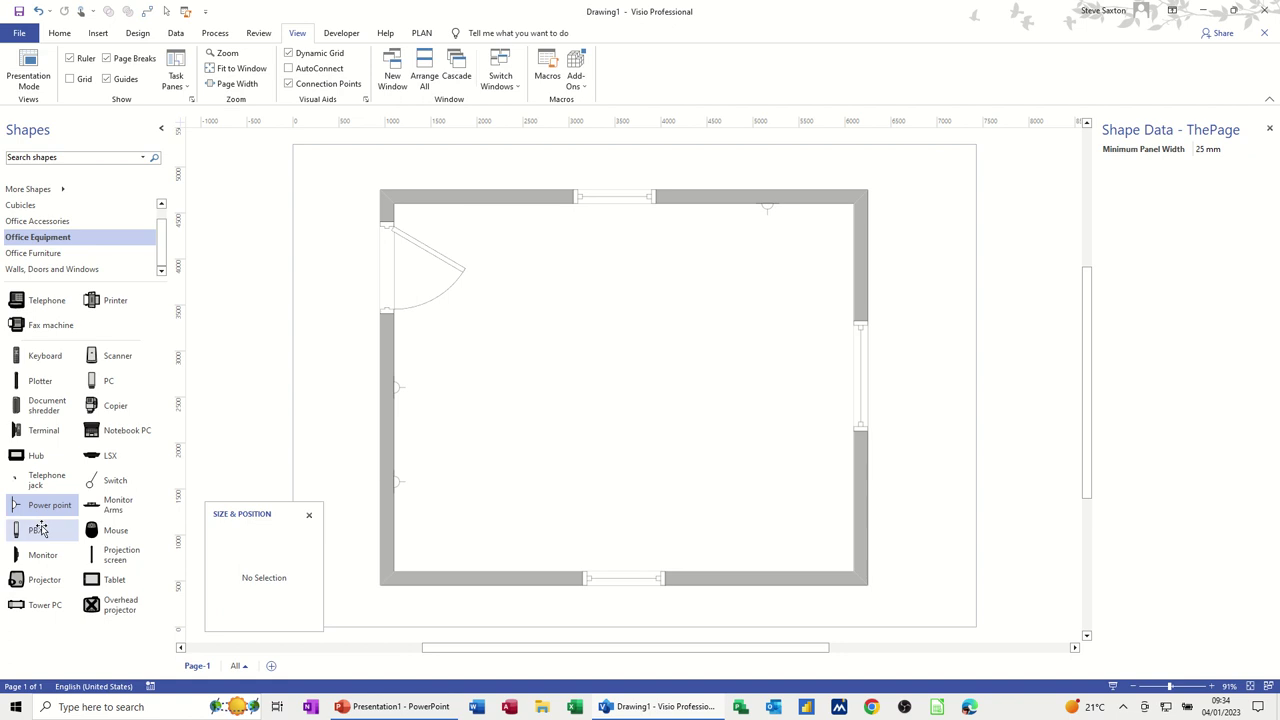
Add a telephone jack to the left wall and slide it into position.
left_click_drag(40, 485, 392, 451)
left_click(491, 449)
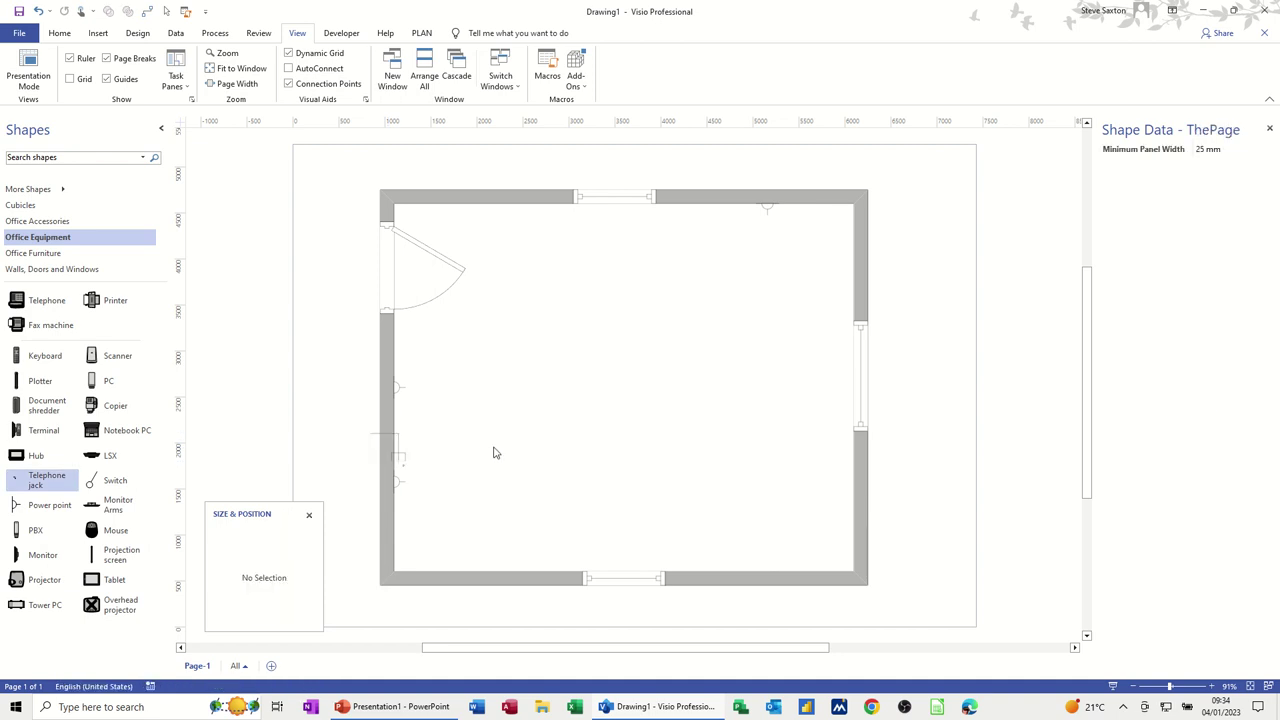
left_click(398, 458)
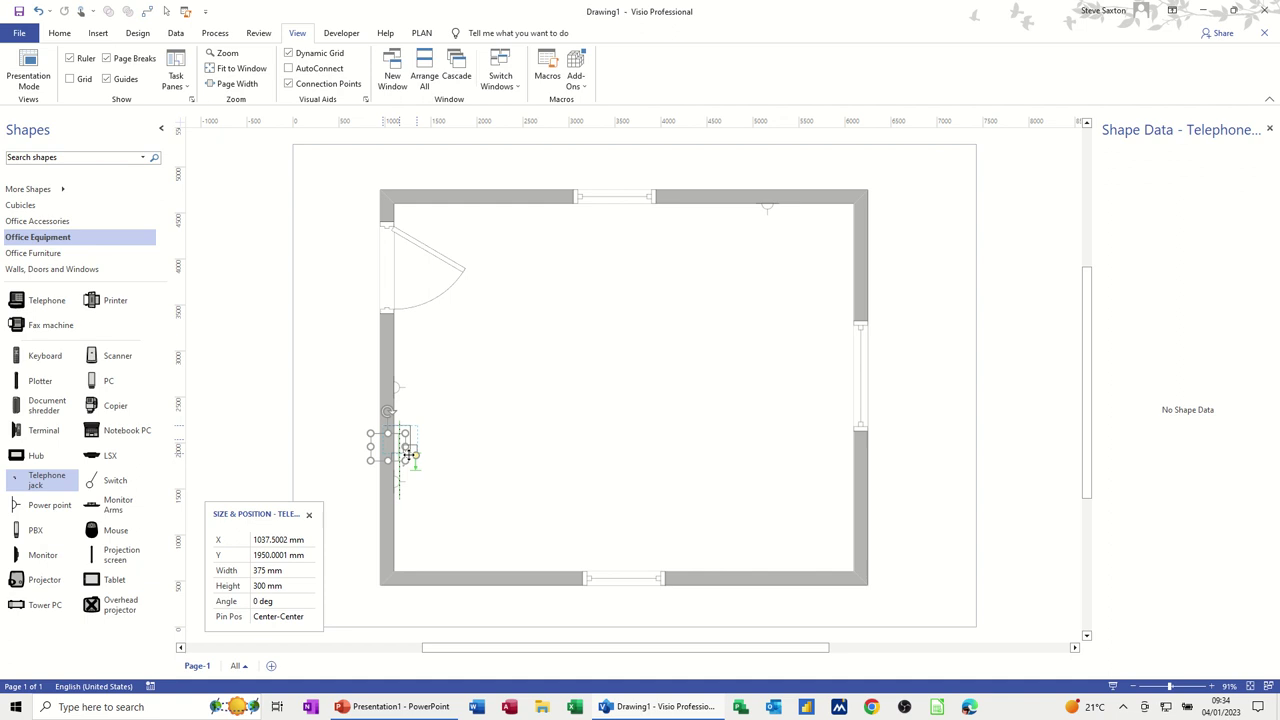
left_click_drag(408, 455, 403, 452)
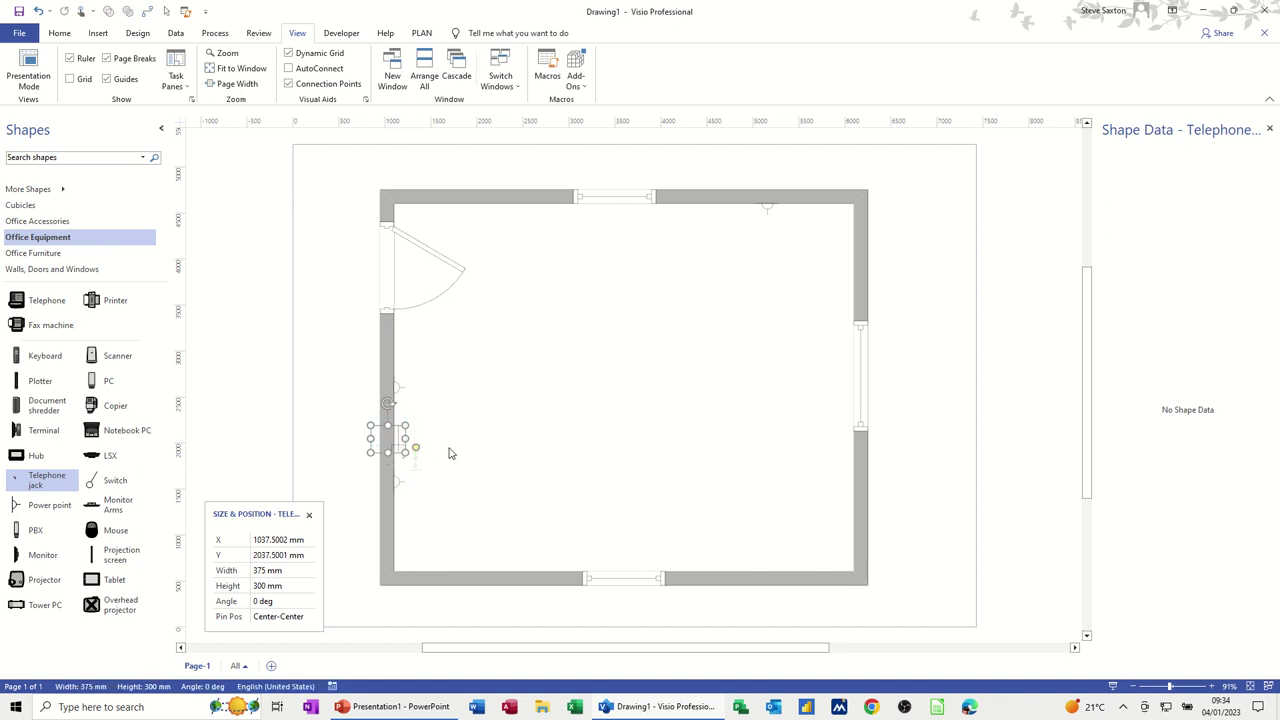
left_click(467, 440)
Rotate the telephone jack so it faces into the room.
left_click(397, 452)
left_click_drag(385, 405, 400, 437)
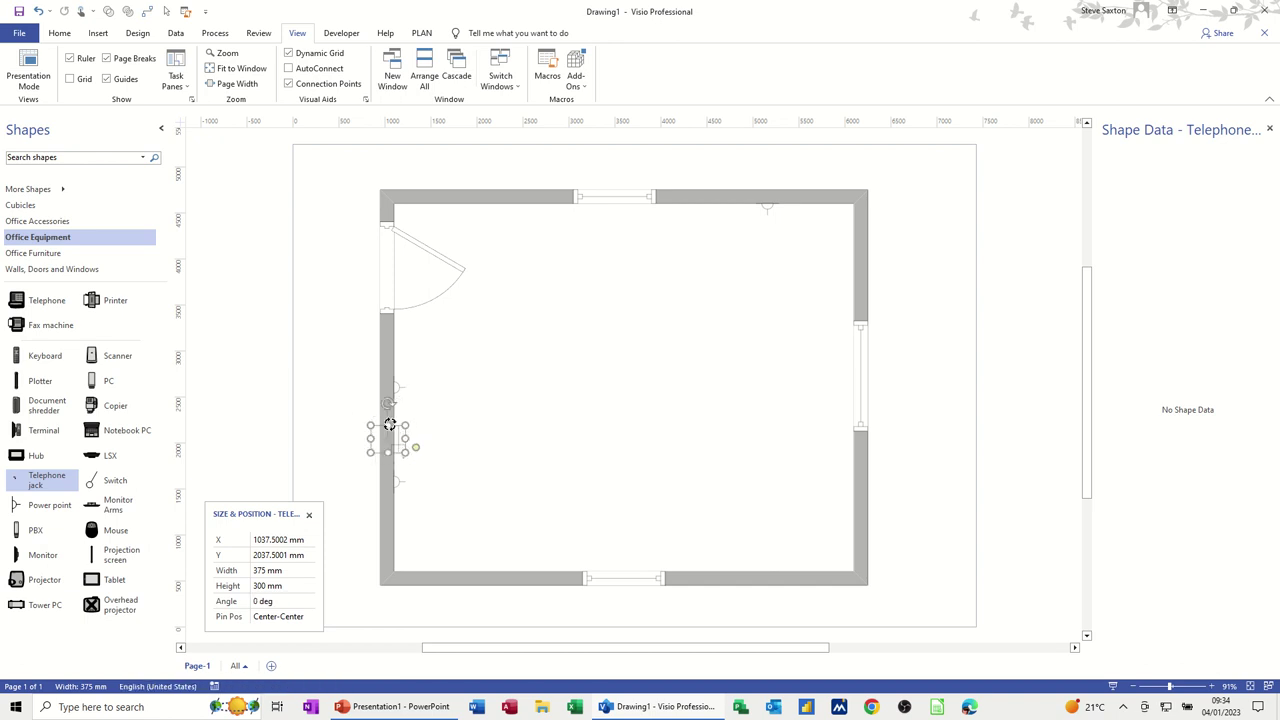
left_click(438, 462)
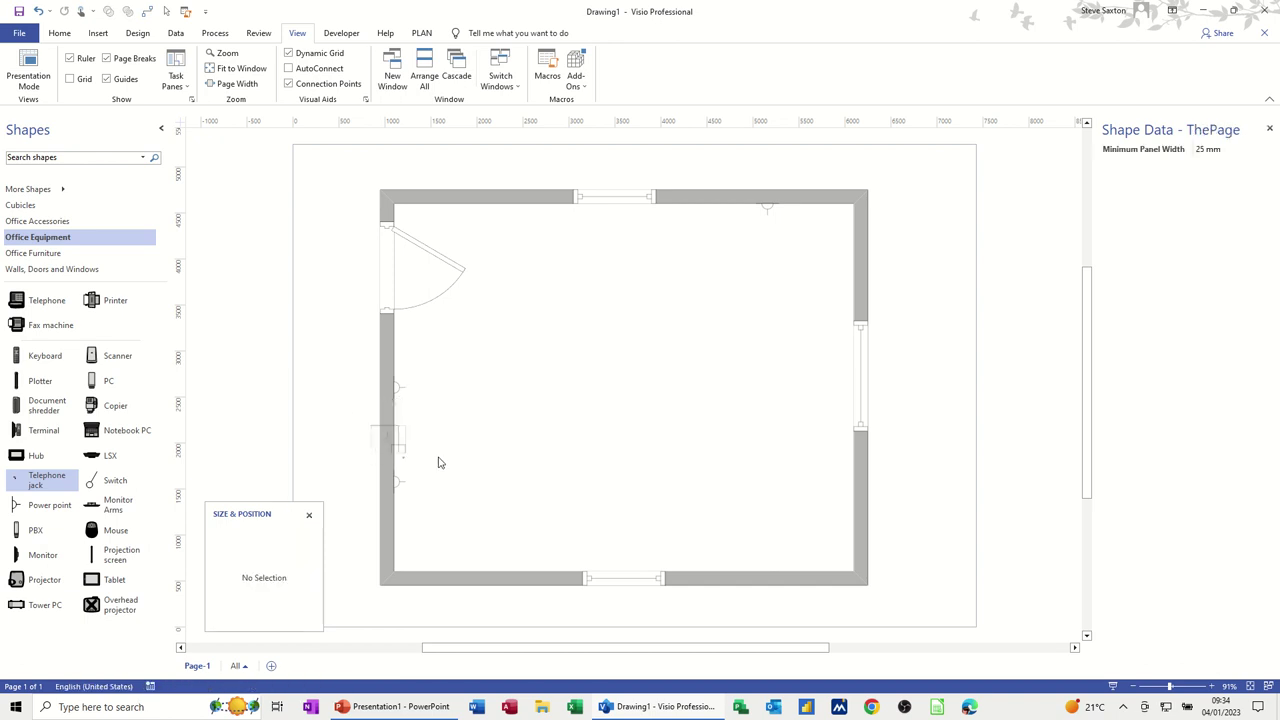
left_click(392, 436)
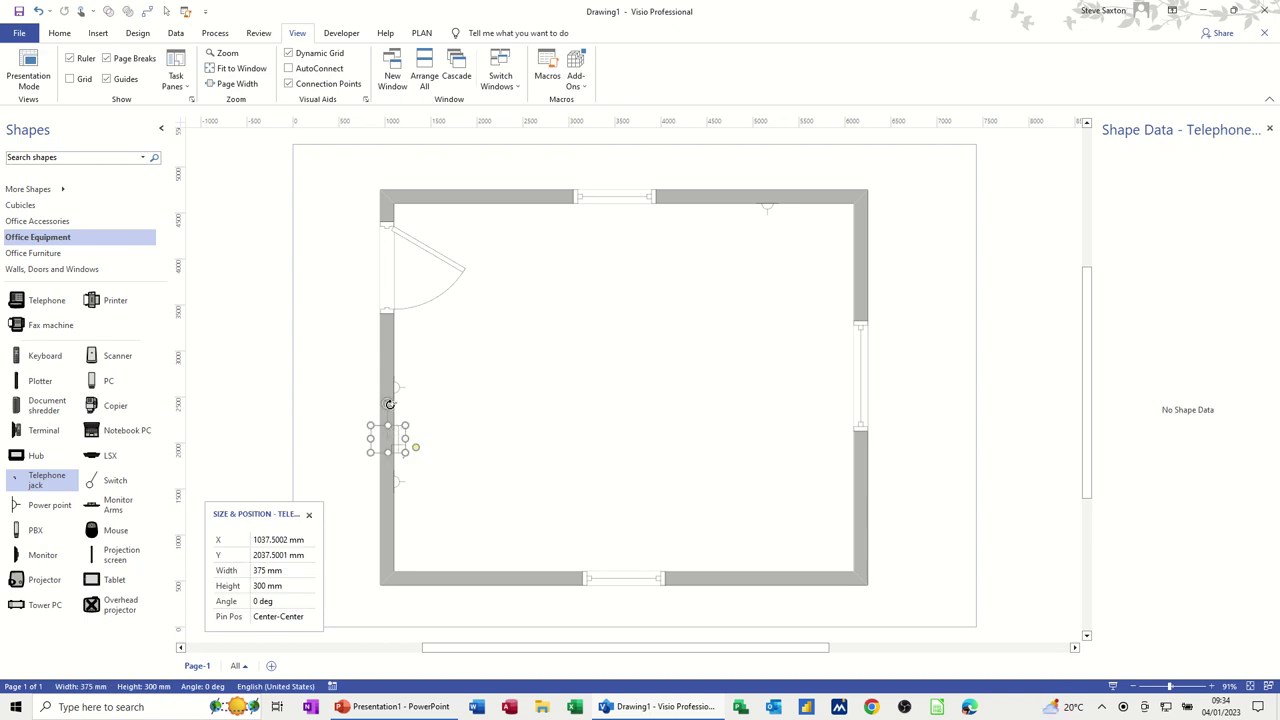
left_click_drag(390, 404, 418, 447)
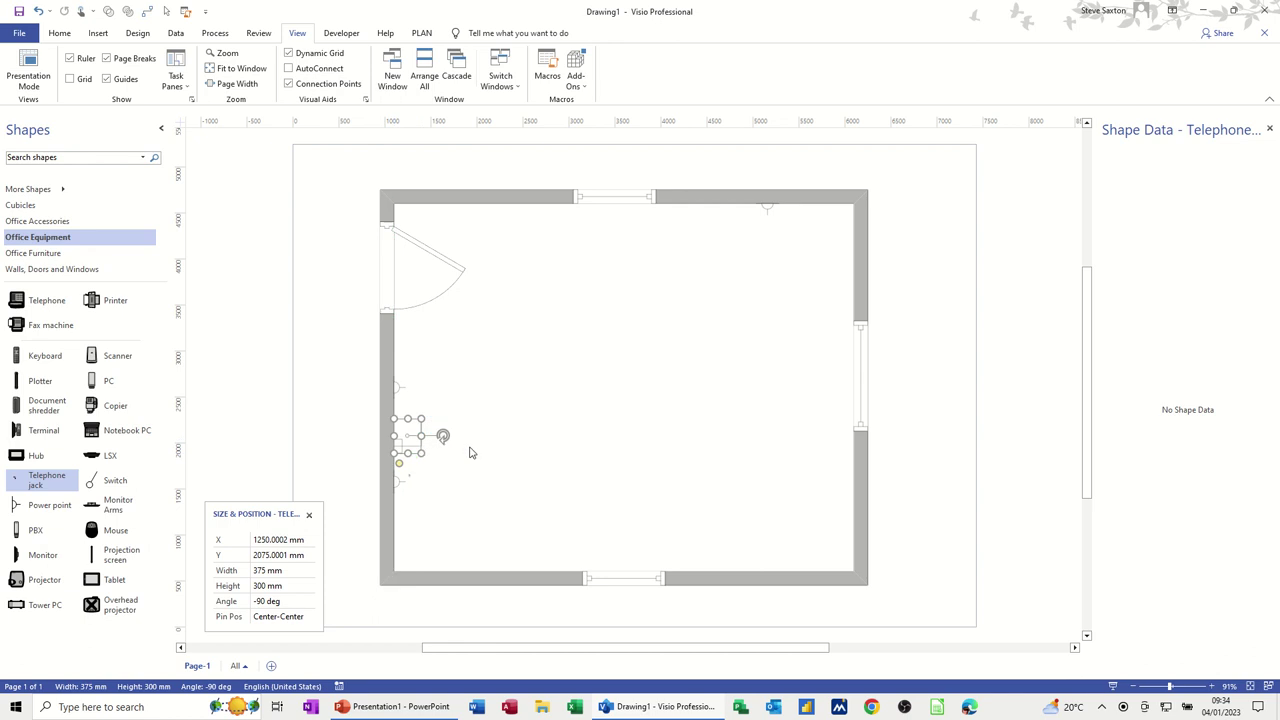
left_click(471, 452)
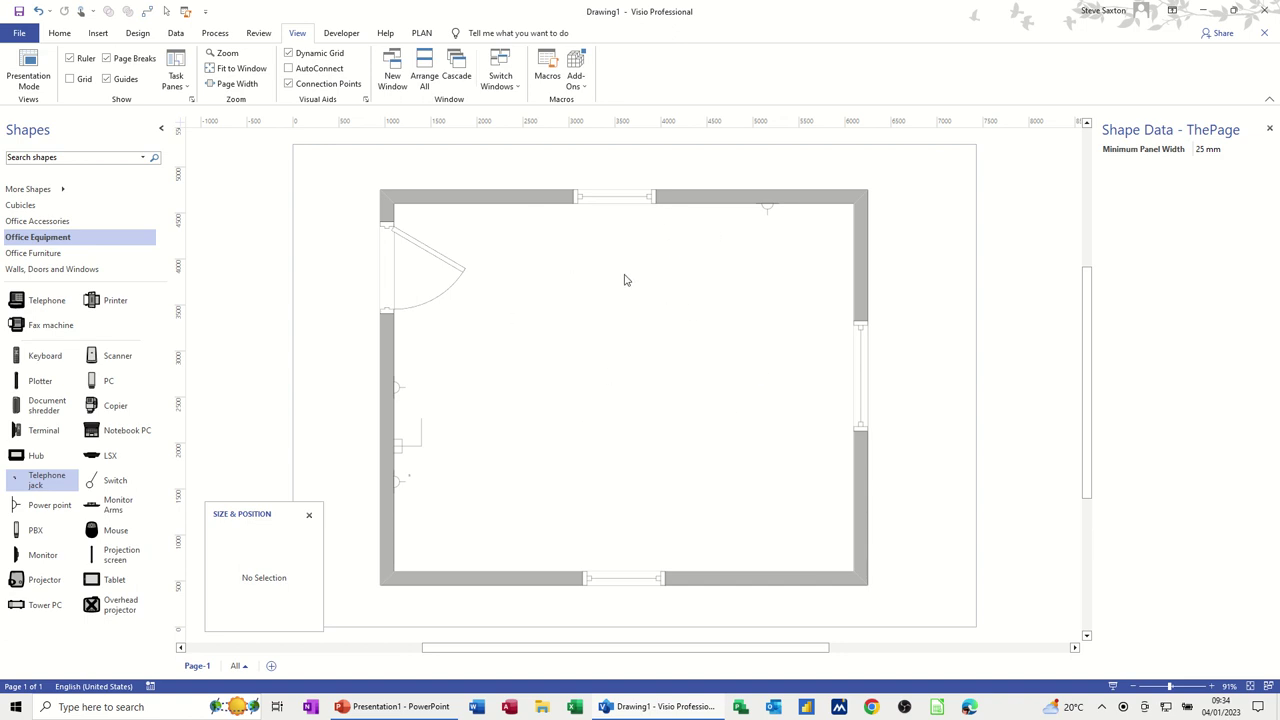
Nudge the room right and down into line with its fittings, then box-select the whole plan.
left_click(502, 195)
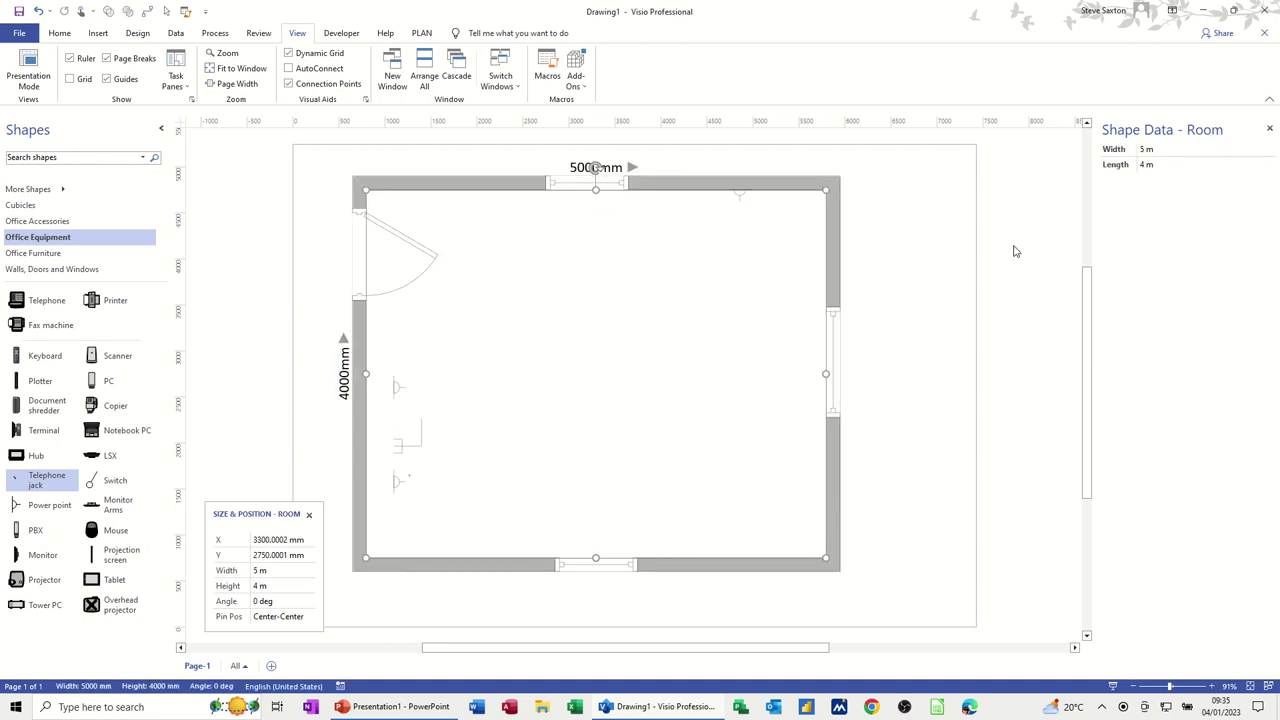
key("Right")
key("Right")
key("Down")
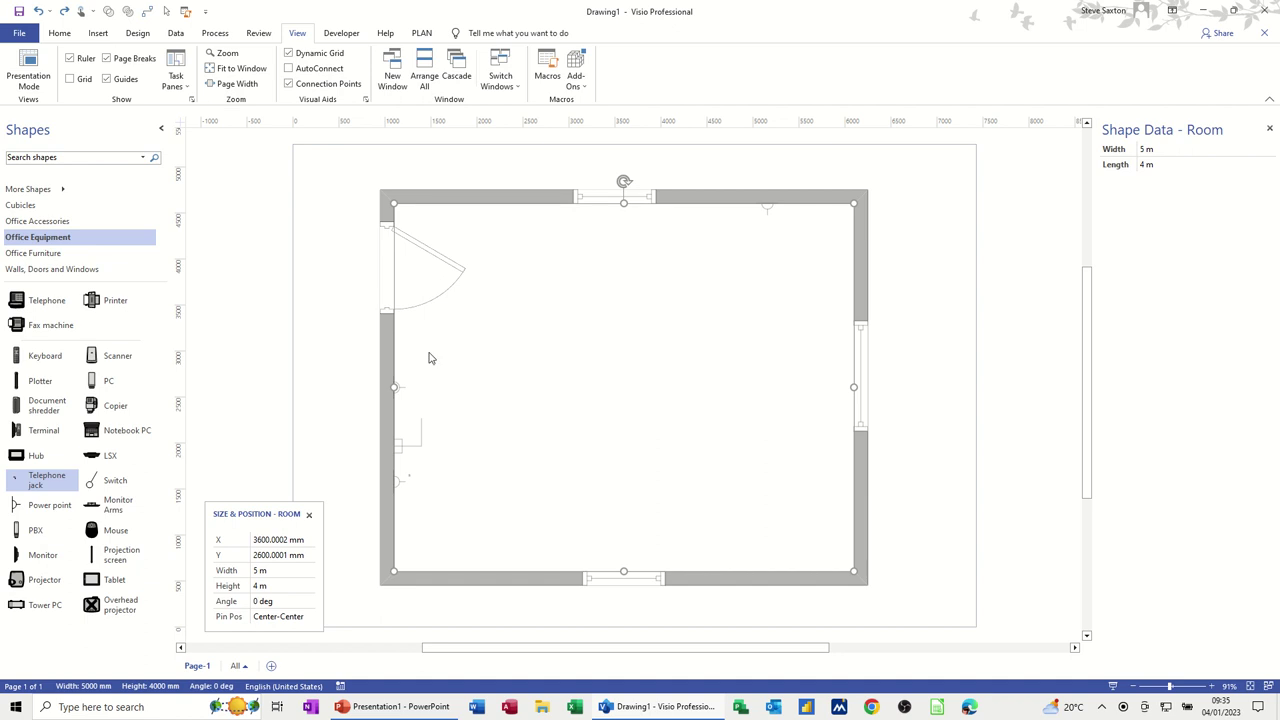
left_click(340, 339)
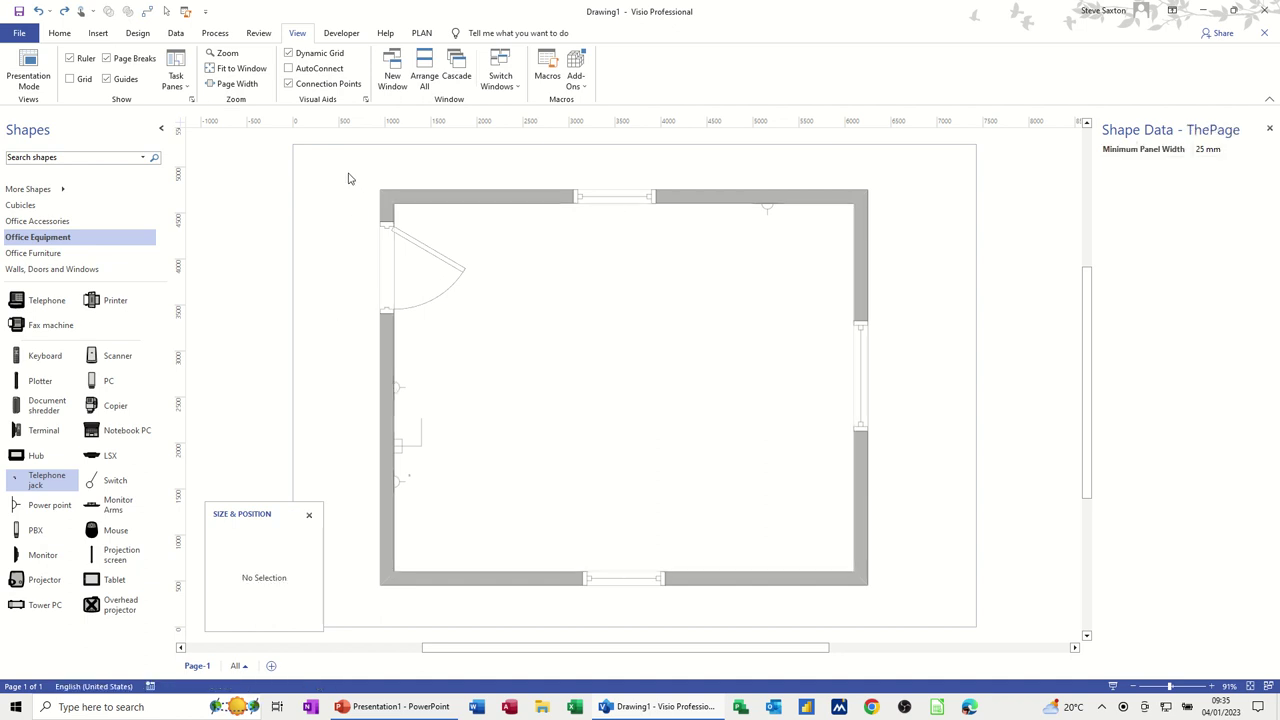
left_click_drag(348, 178, 900, 611)
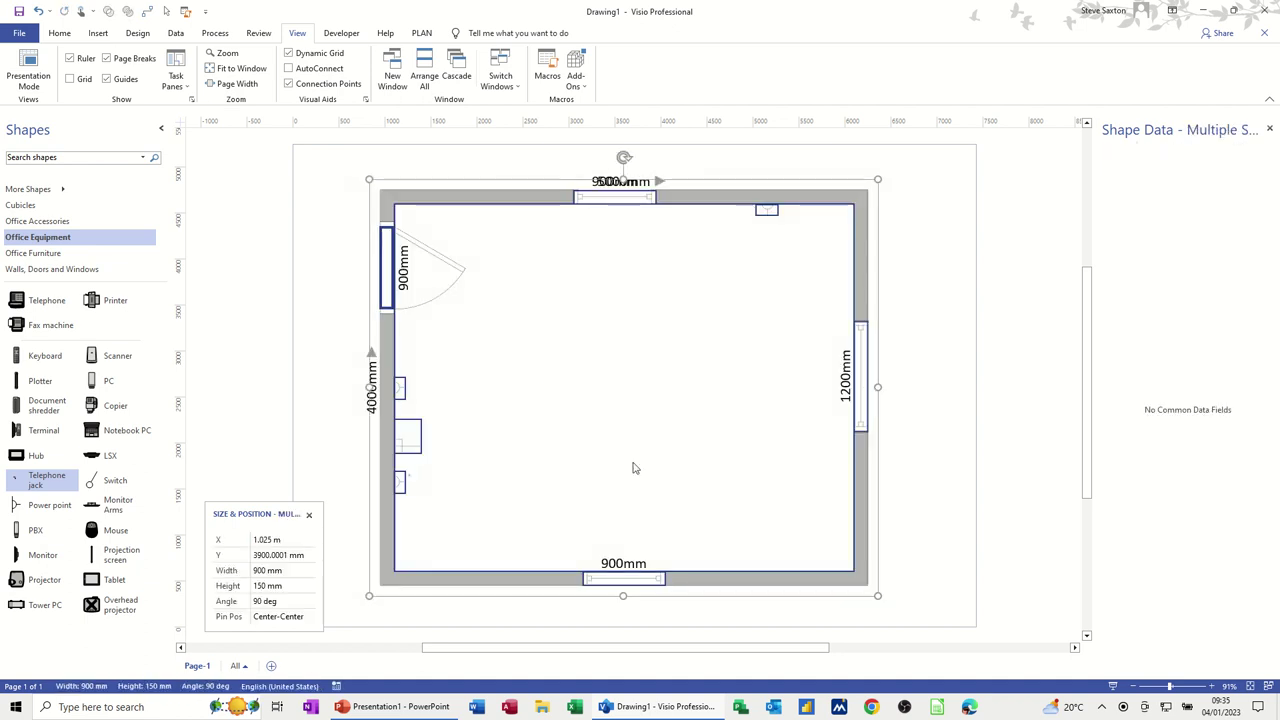
Assign all selected floor-plan shapes to a new custom layer.
left_click(63, 36)
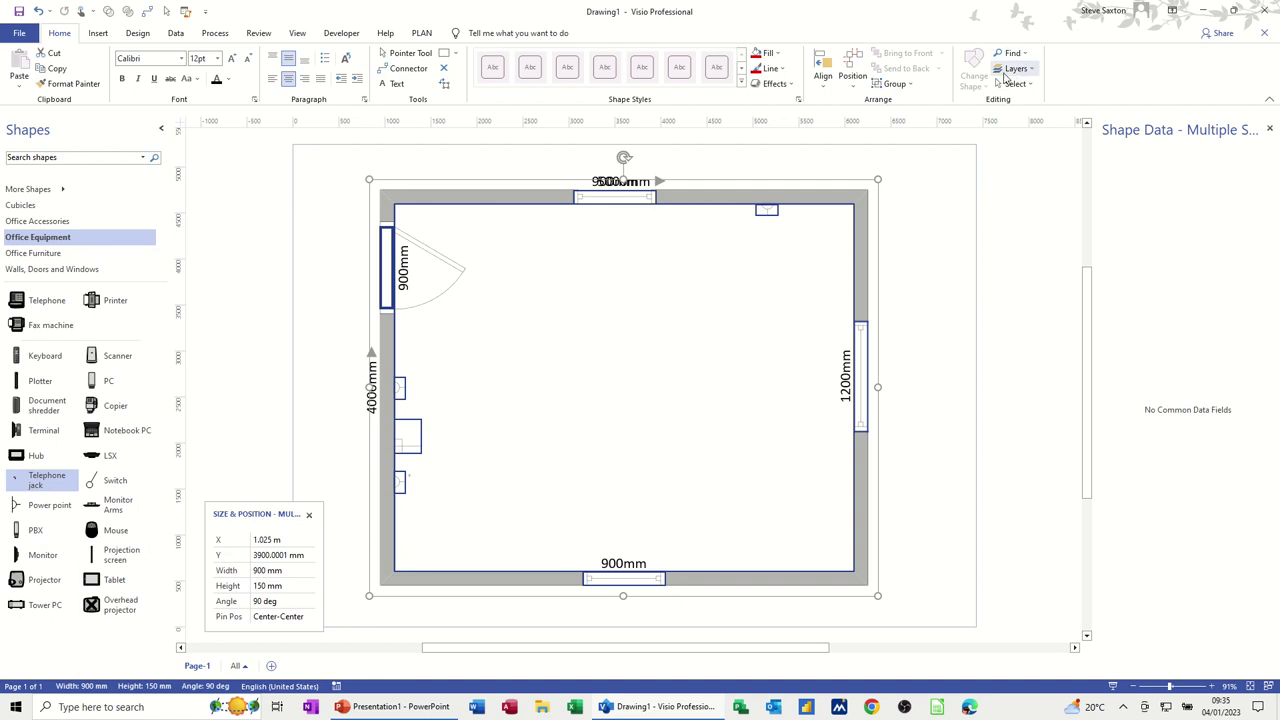
left_click(1012, 69)
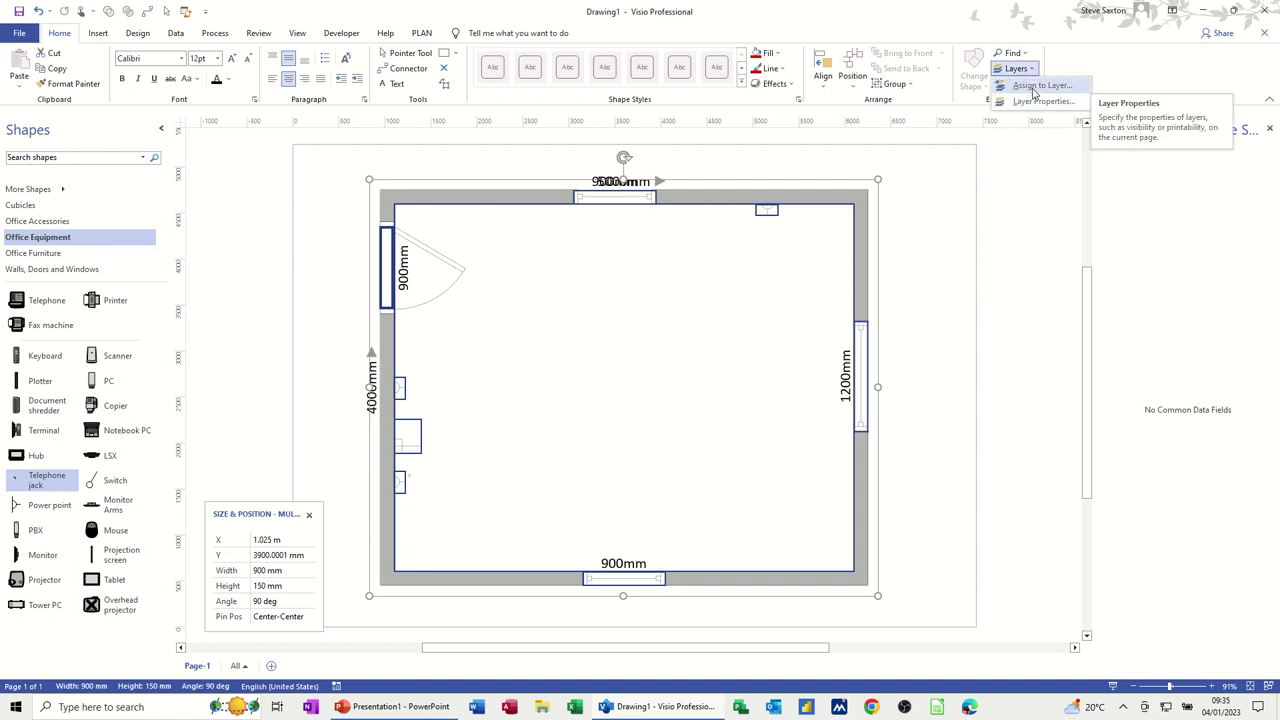
left_click(1035, 90)
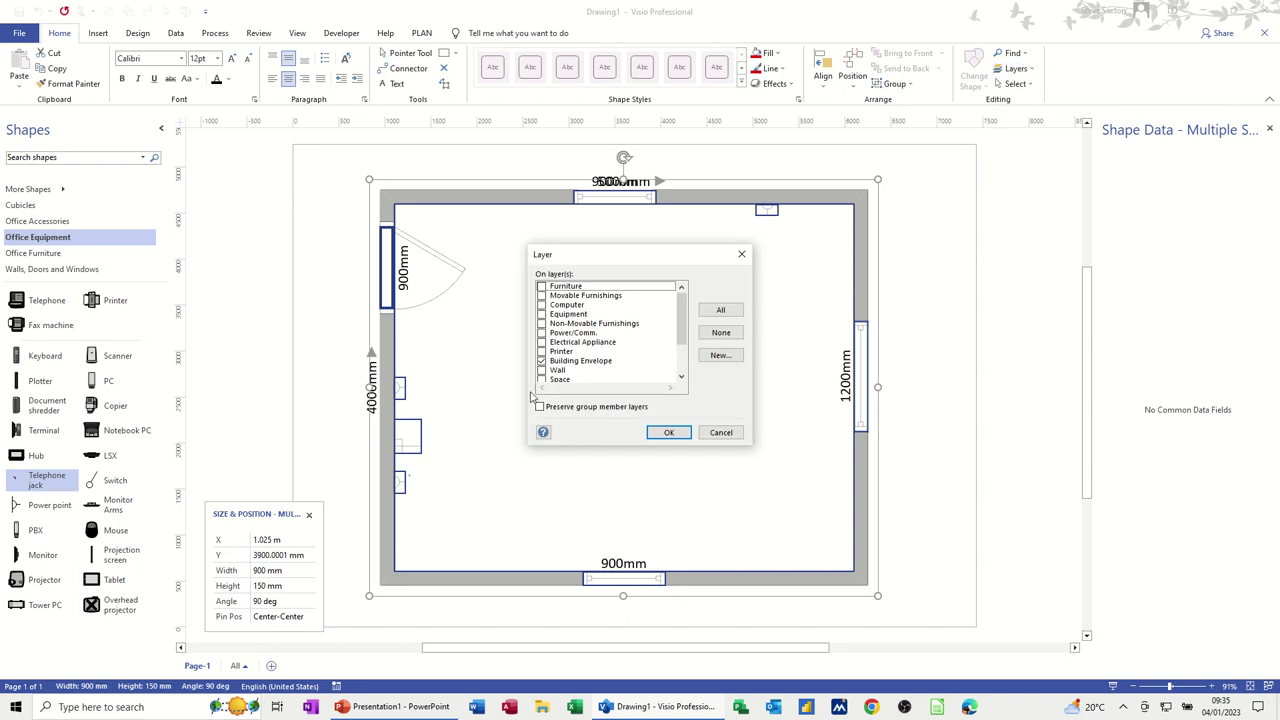
left_click(718, 357)
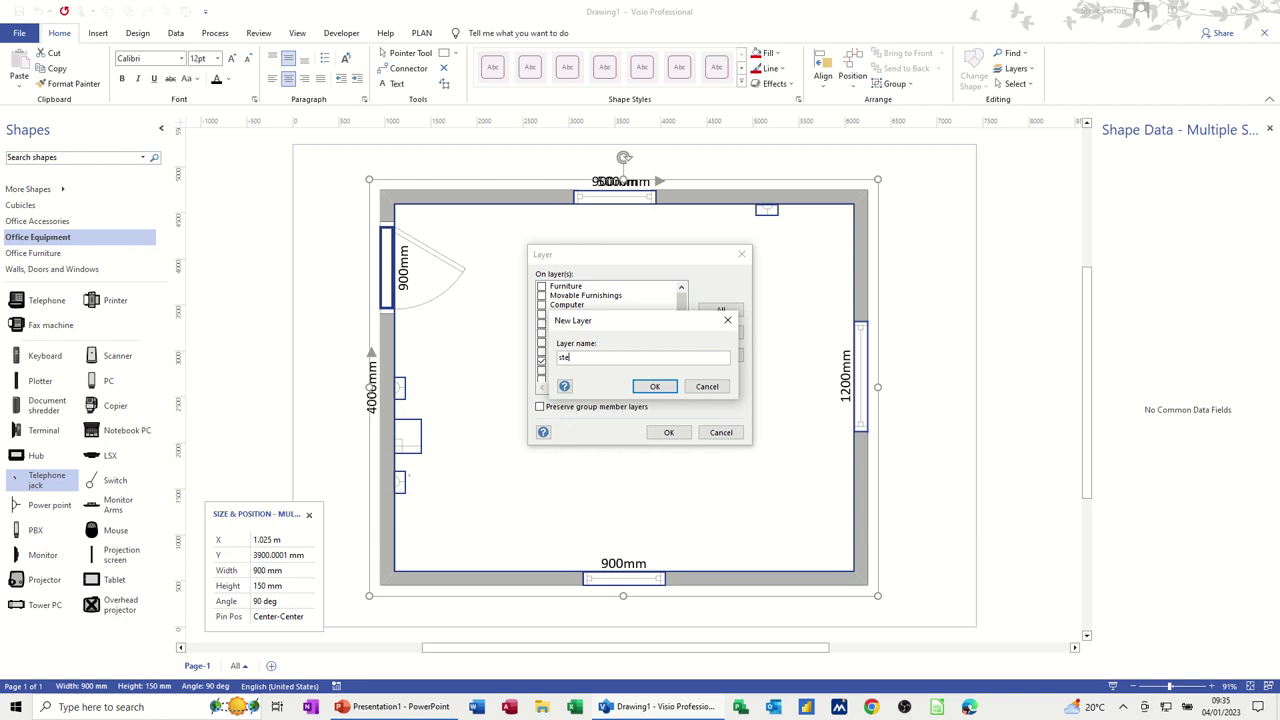
type("steve")
left_click(650, 388)
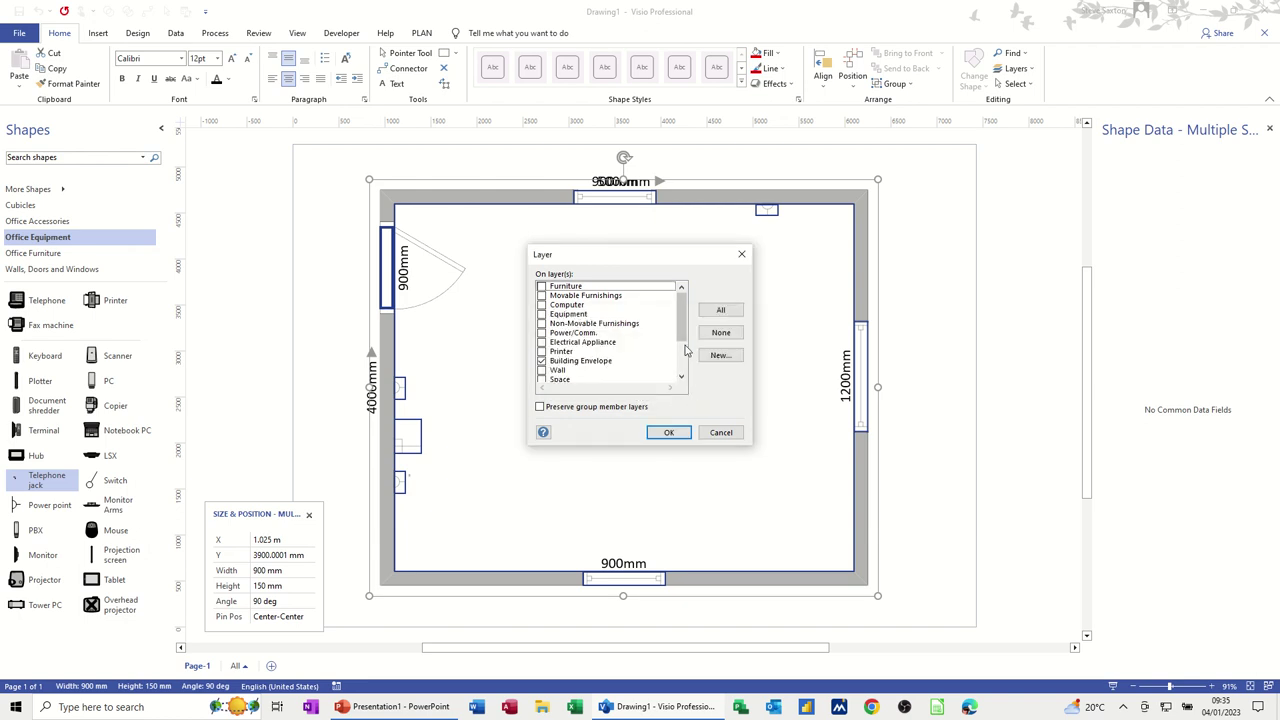
scroll(688, 376, "down", 2)
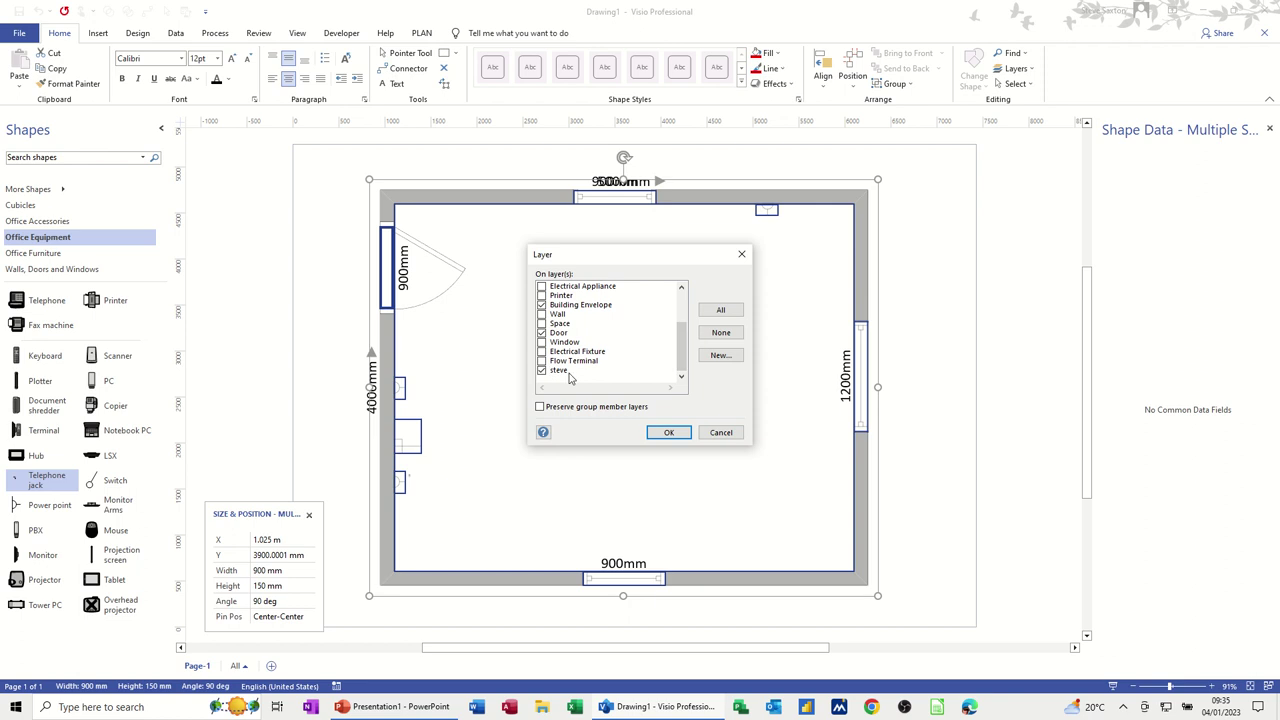
left_click(667, 432)
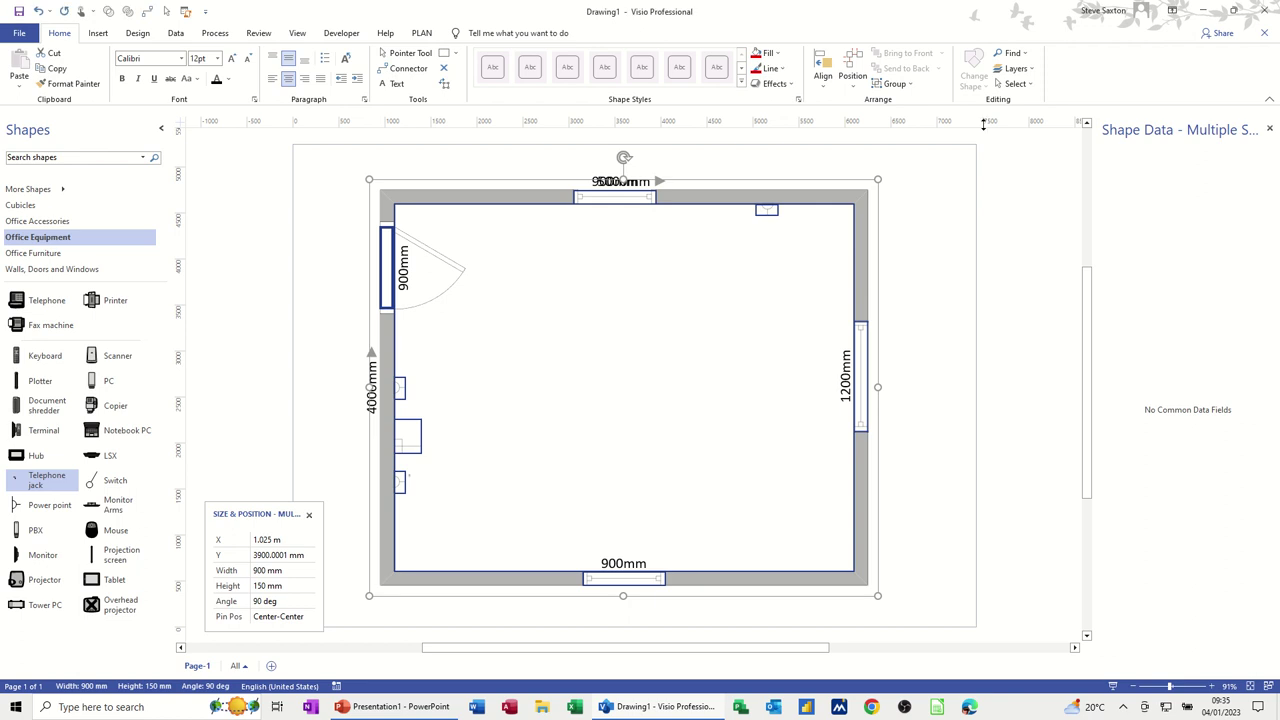
Lock the custom layer in Layer Properties.
left_click(1016, 68)
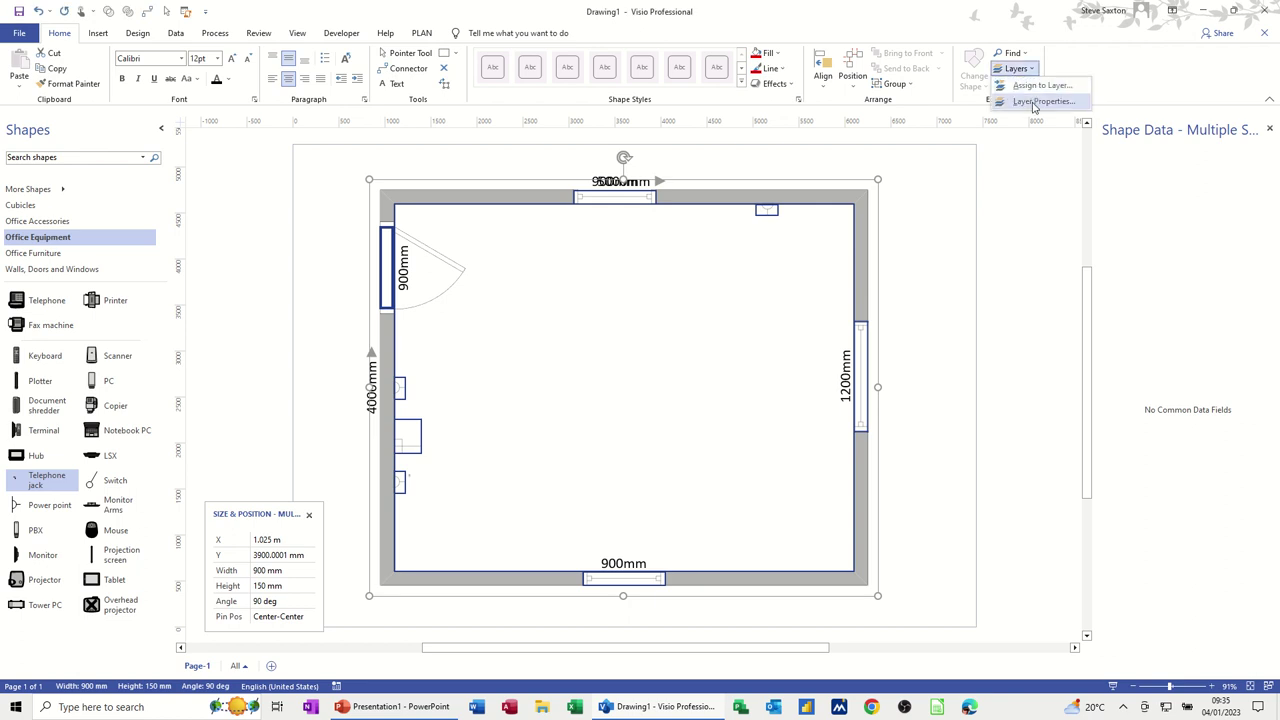
left_click(1035, 104)
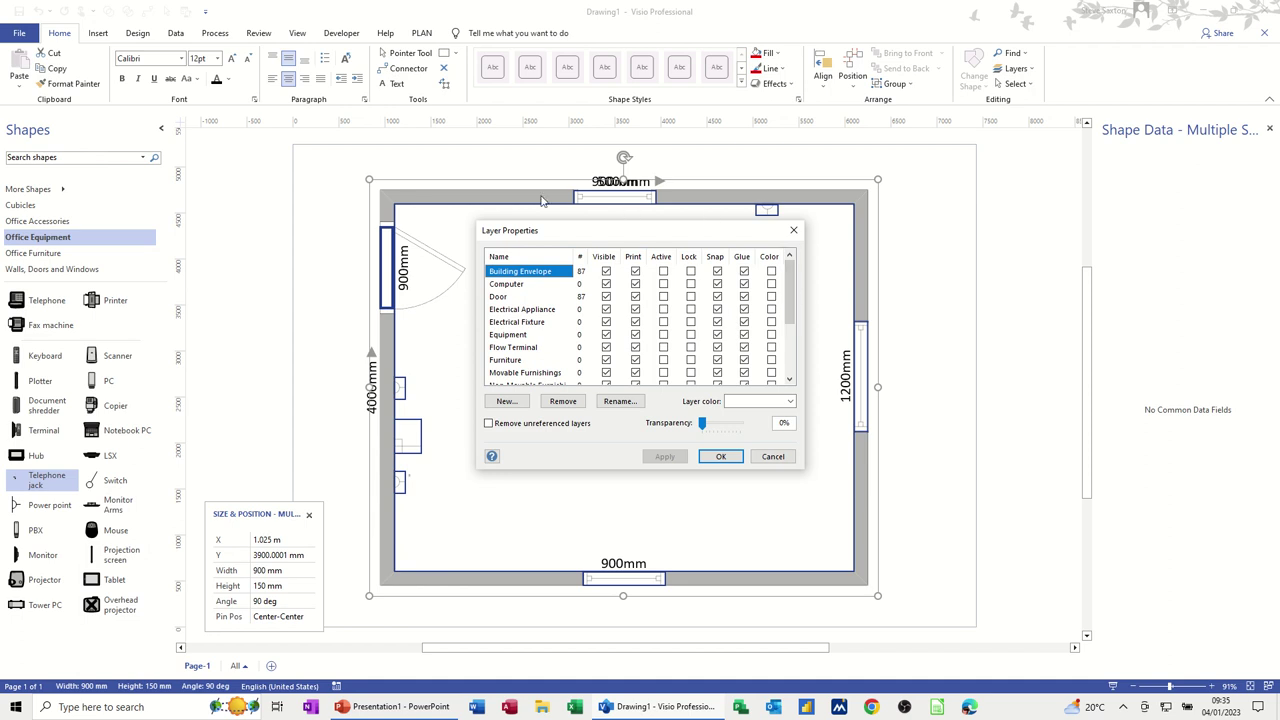
scroll(787, 280, "down", 2)
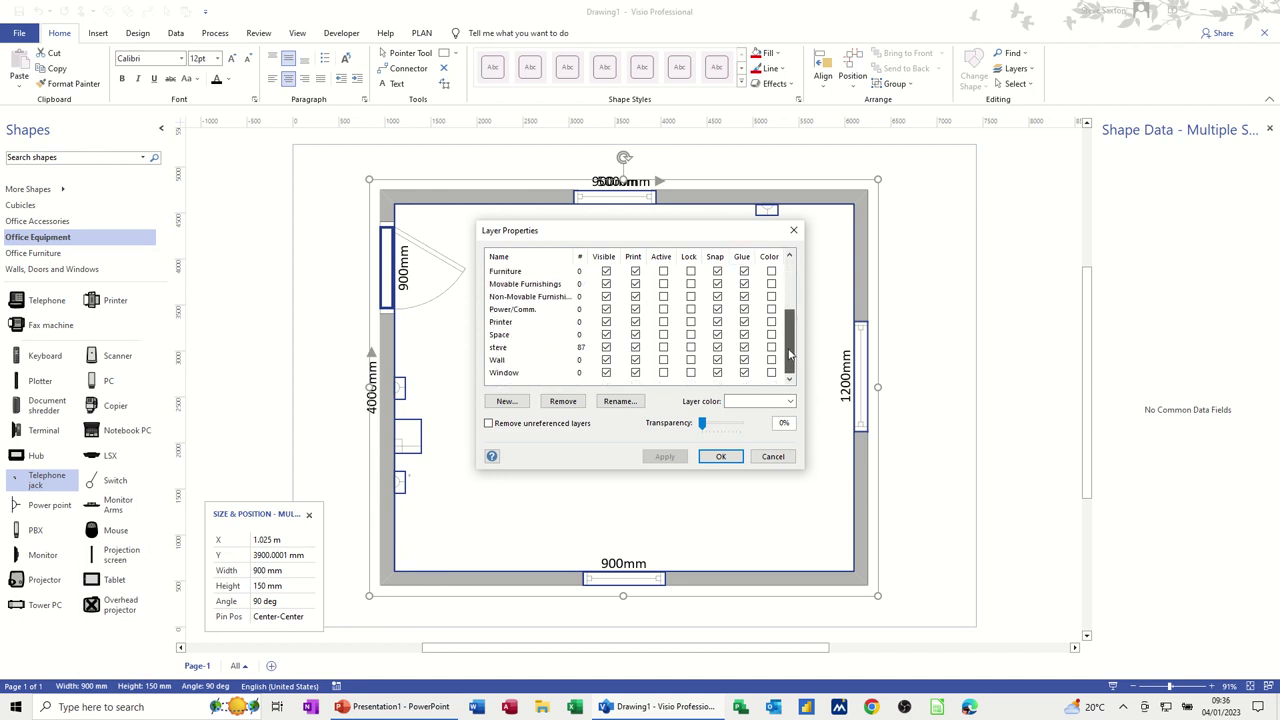
left_click(690, 347)
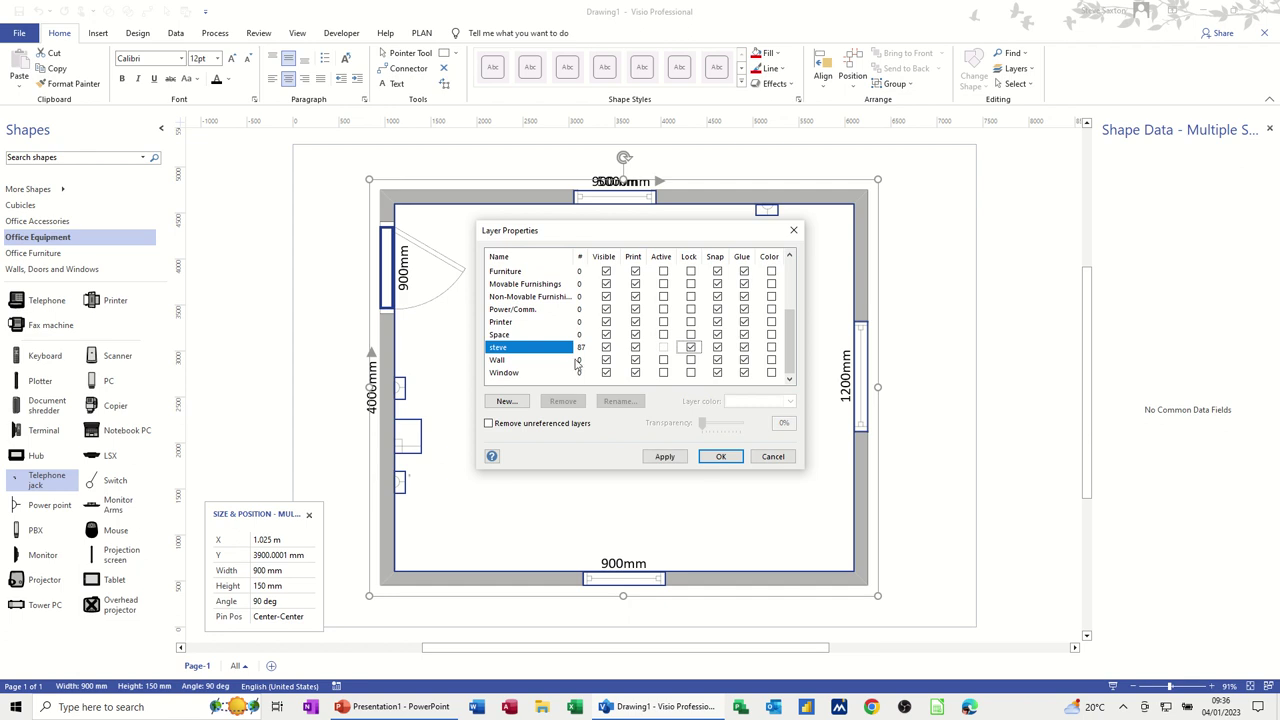
left_click(720, 457)
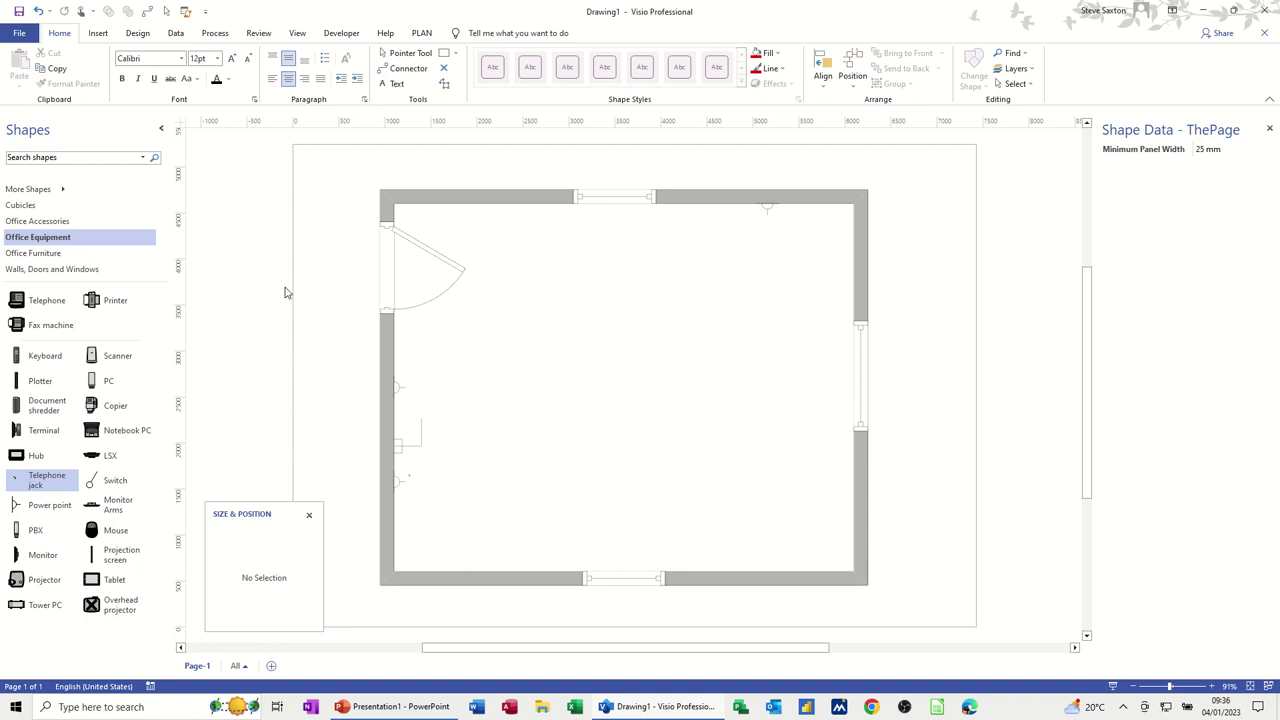
Place a multi-chair boardroom table in the room and rotate it -90° to lie lengthwise.
left_click(63, 254)
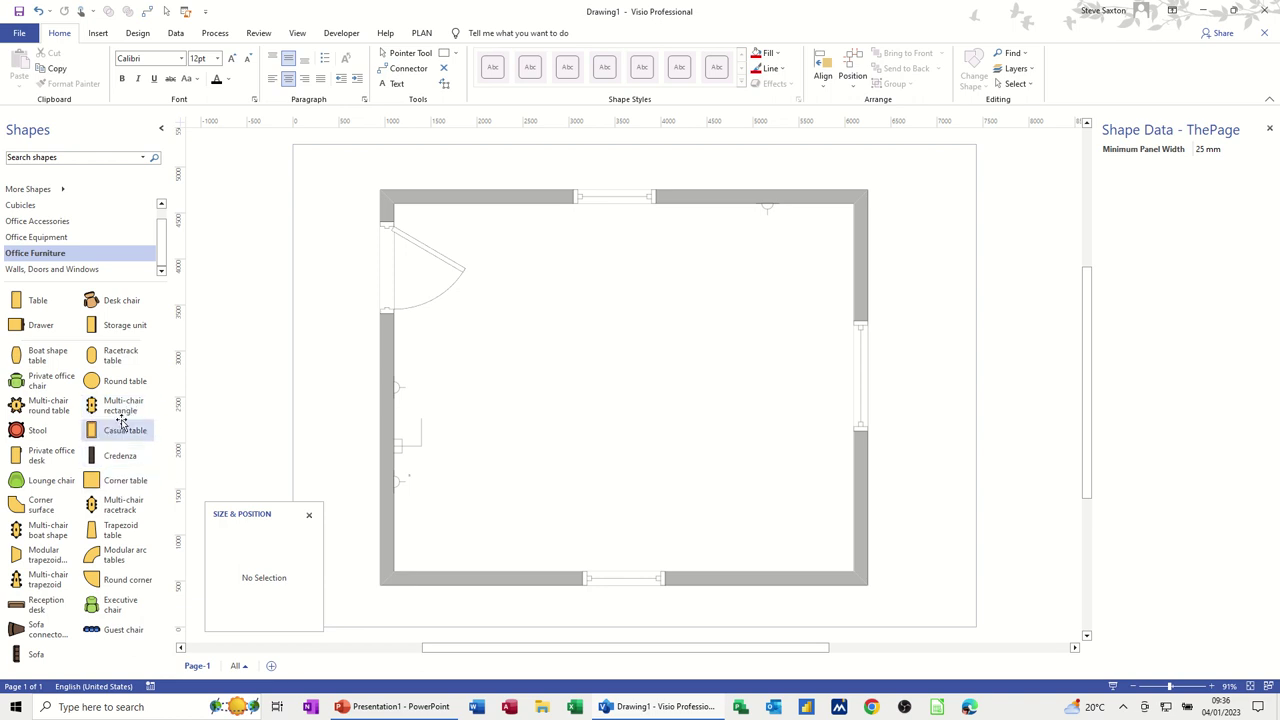
left_click_drag(102, 410, 617, 386)
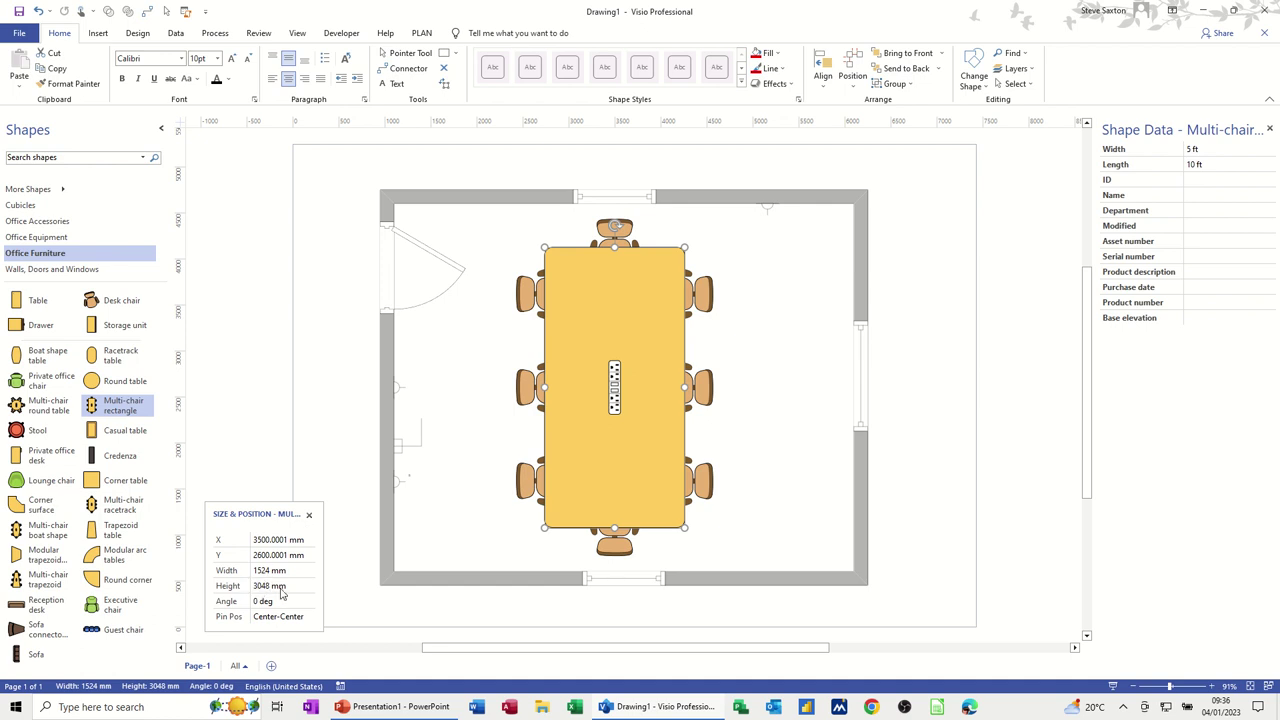
left_click_drag(615, 226, 720, 423)
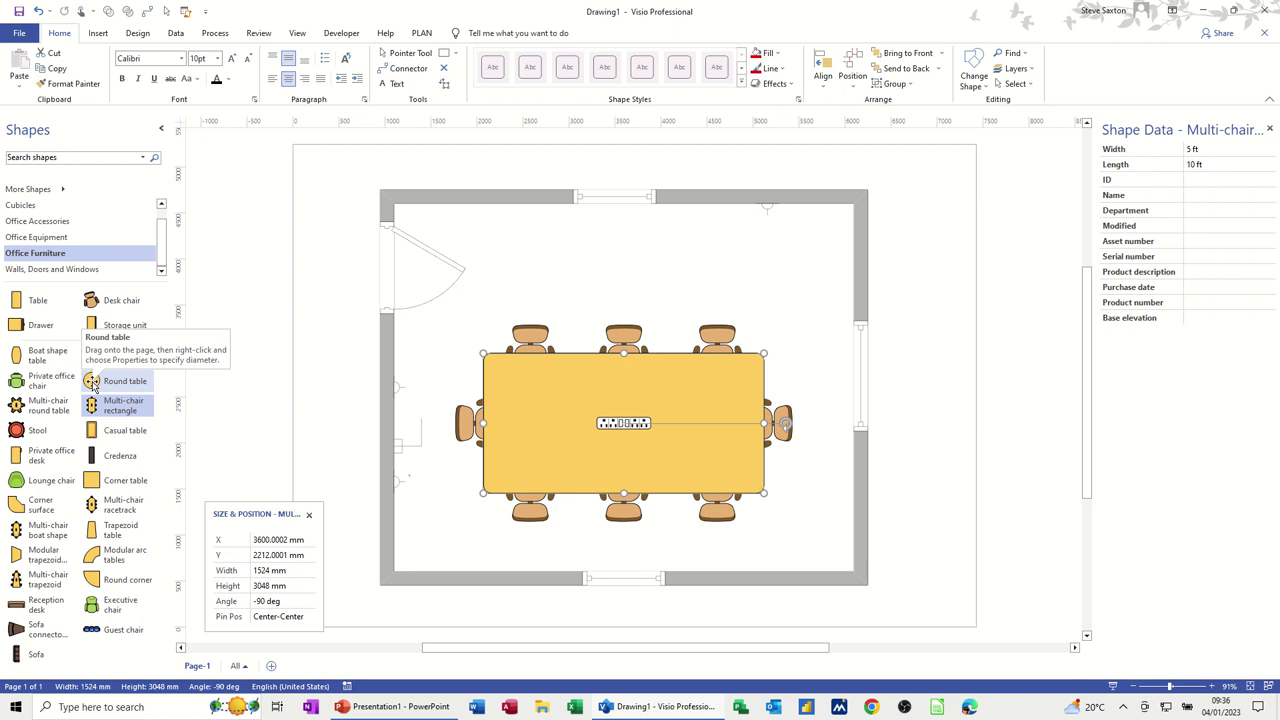
Add a casual table in the room's top-right corner.
mouse_move(92, 381)
left_mouse_down()
mouse_move(792, 263)
mouse_move(40, 445)
mouse_move(35, 365)
mouse_move(35, 435)
left_mouse_up()
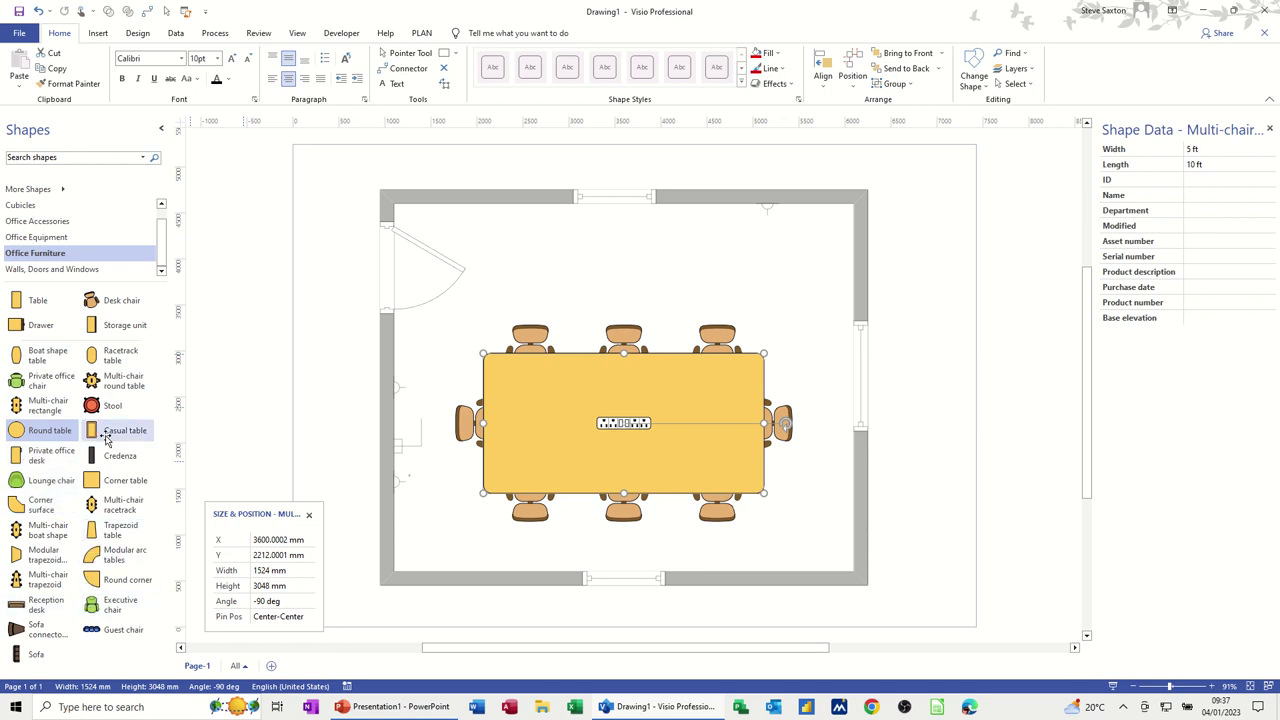
left_click_drag(150, 428, 827, 254)
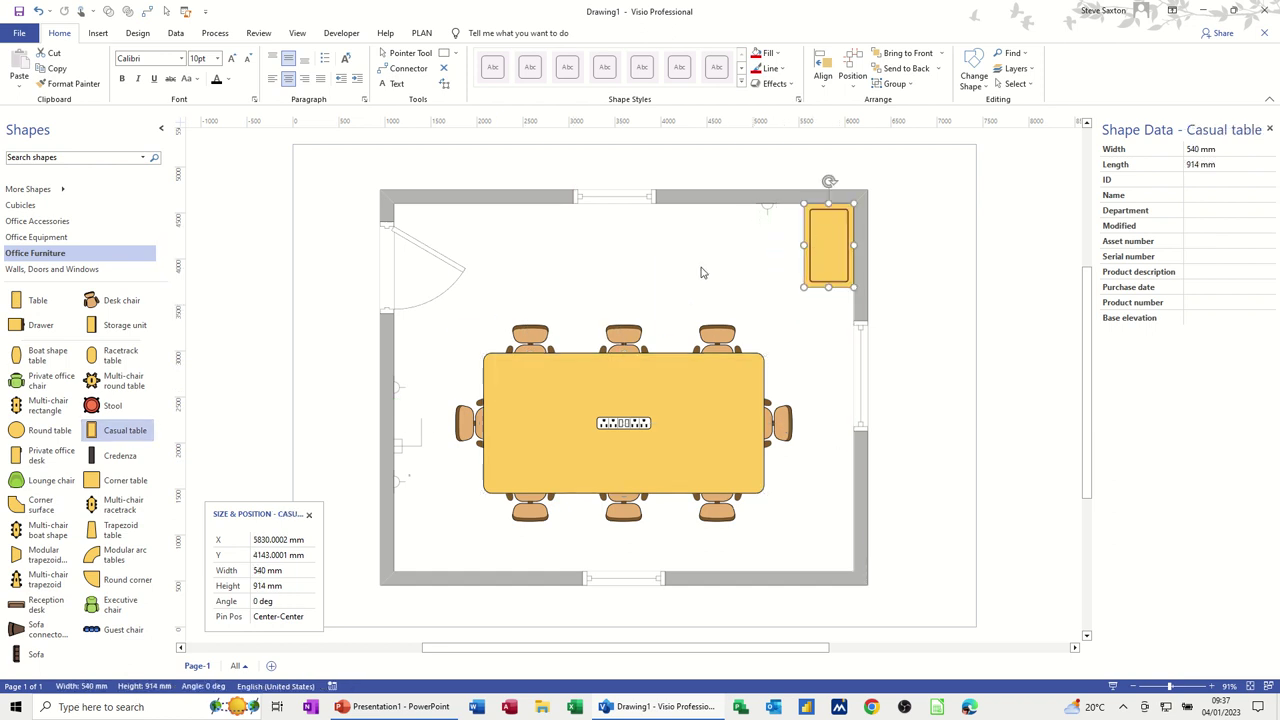
key("Escape")
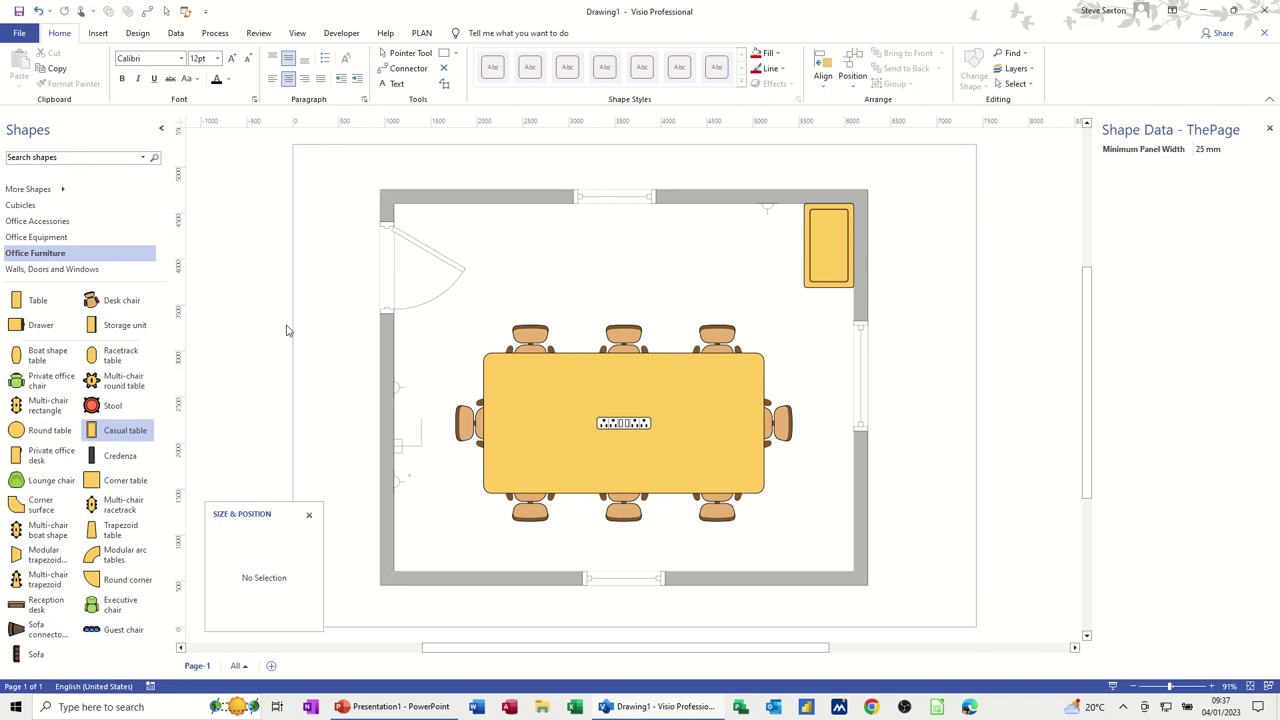
Place a tablet and a keyboard below it on the boardroom table.
left_click(45, 239)
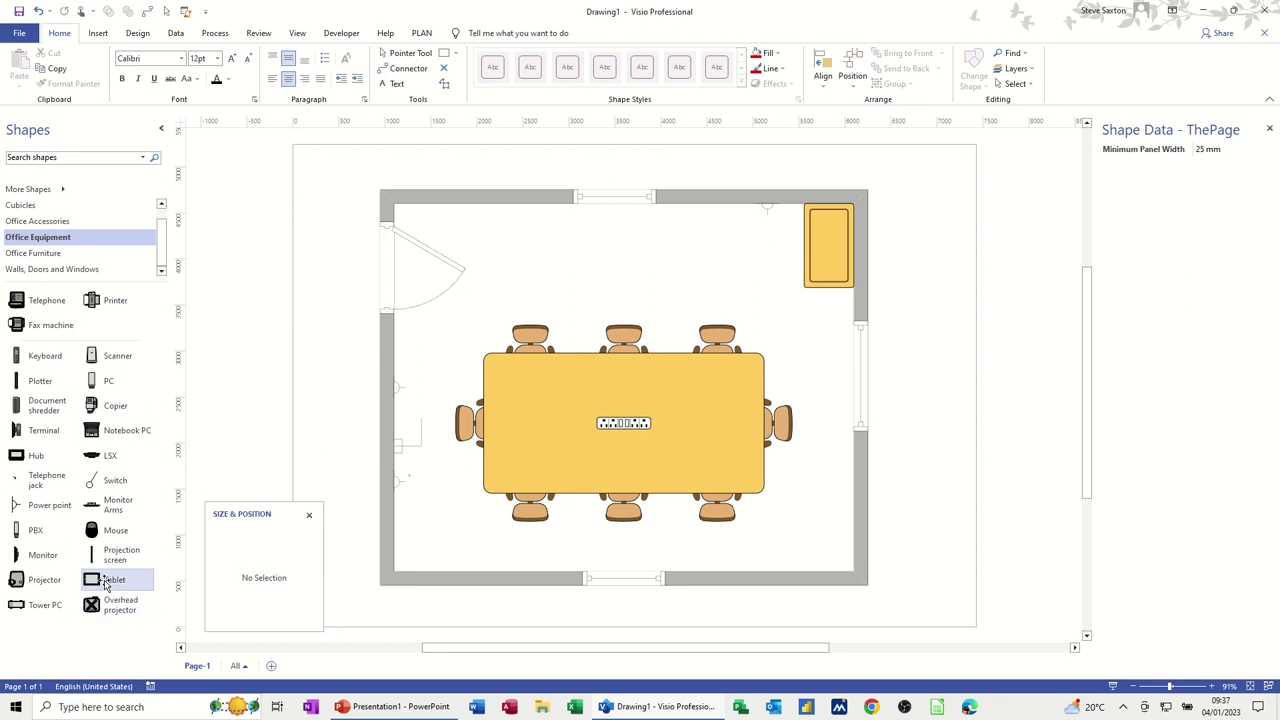
left_click_drag(100, 579, 627, 469)
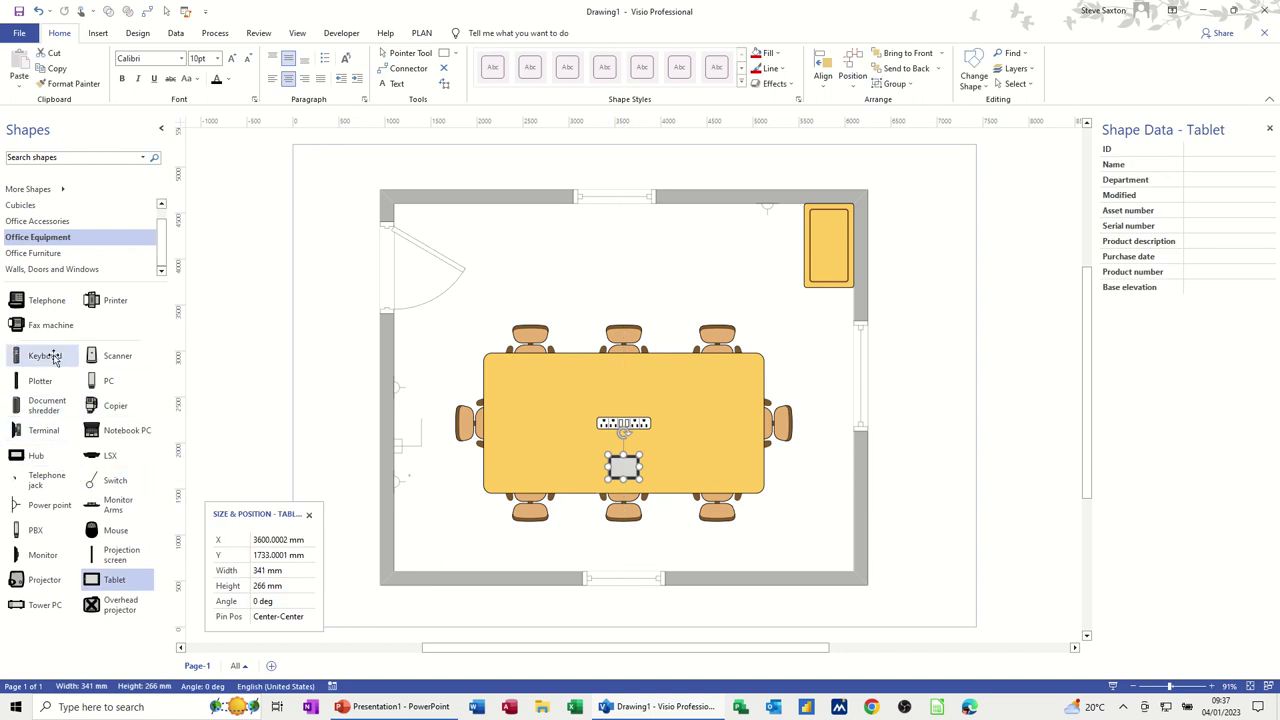
left_click_drag(55, 359, 630, 479)
left_click(675, 445)
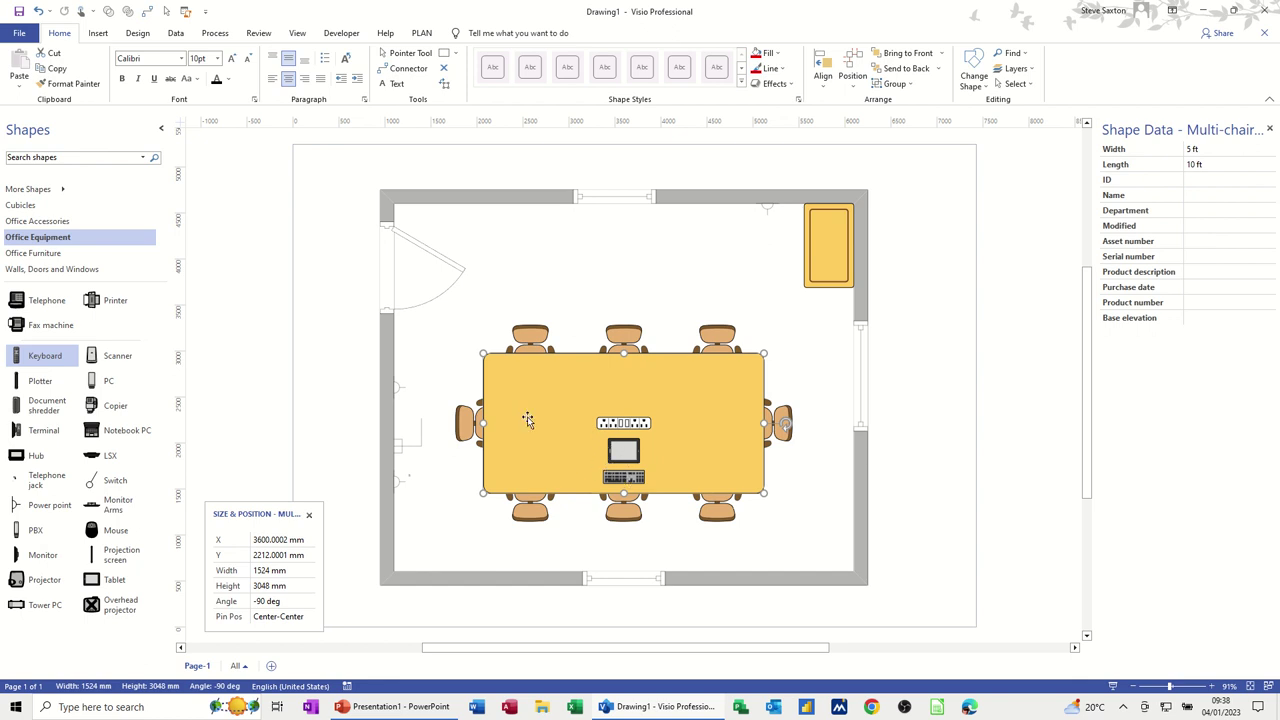
left_click(618, 300)
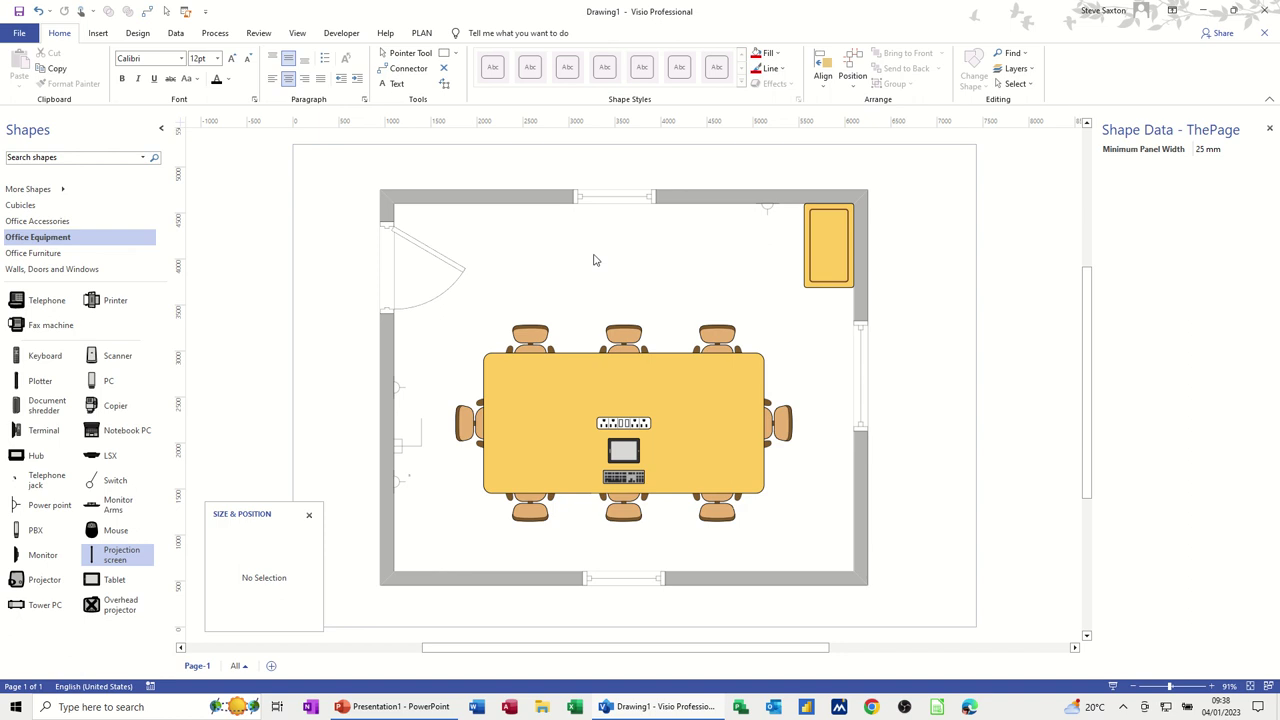
Add a projection screen, turn it horizontal and set it against the top wall.
left_click_drag(147, 545, 648, 313)
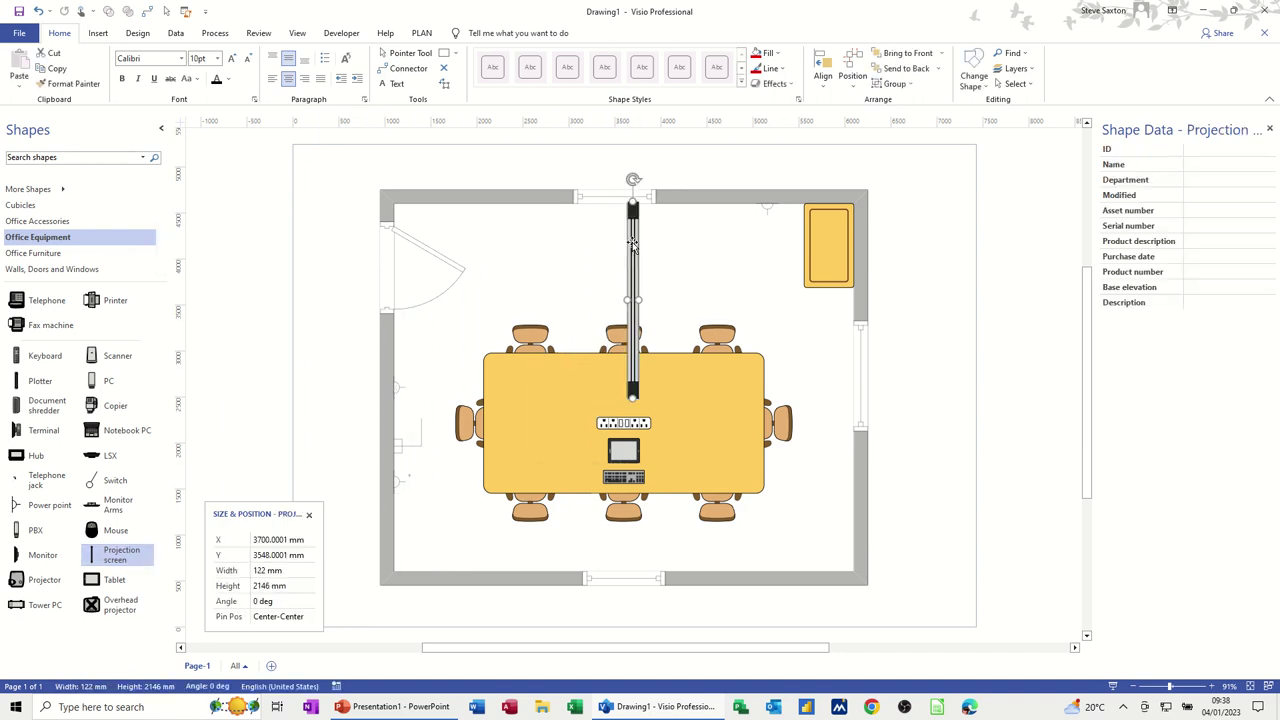
left_click_drag(635, 180, 754, 300)
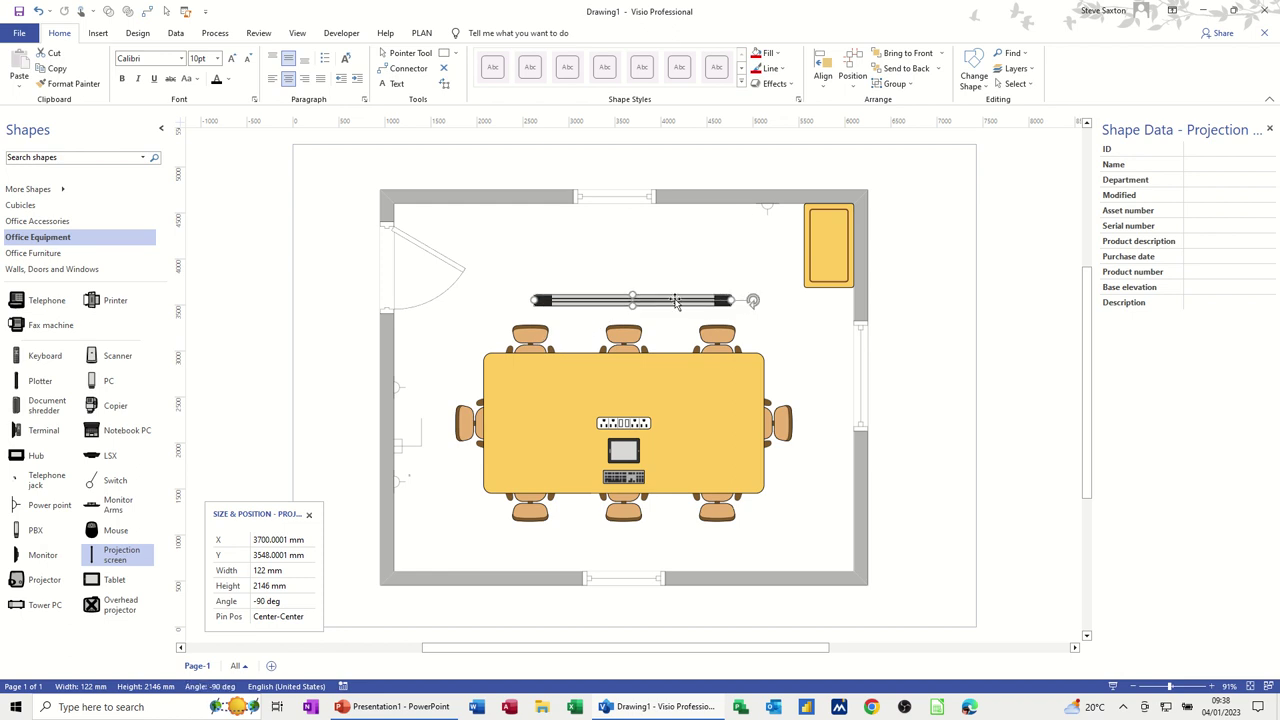
left_click_drag(676, 300, 657, 212)
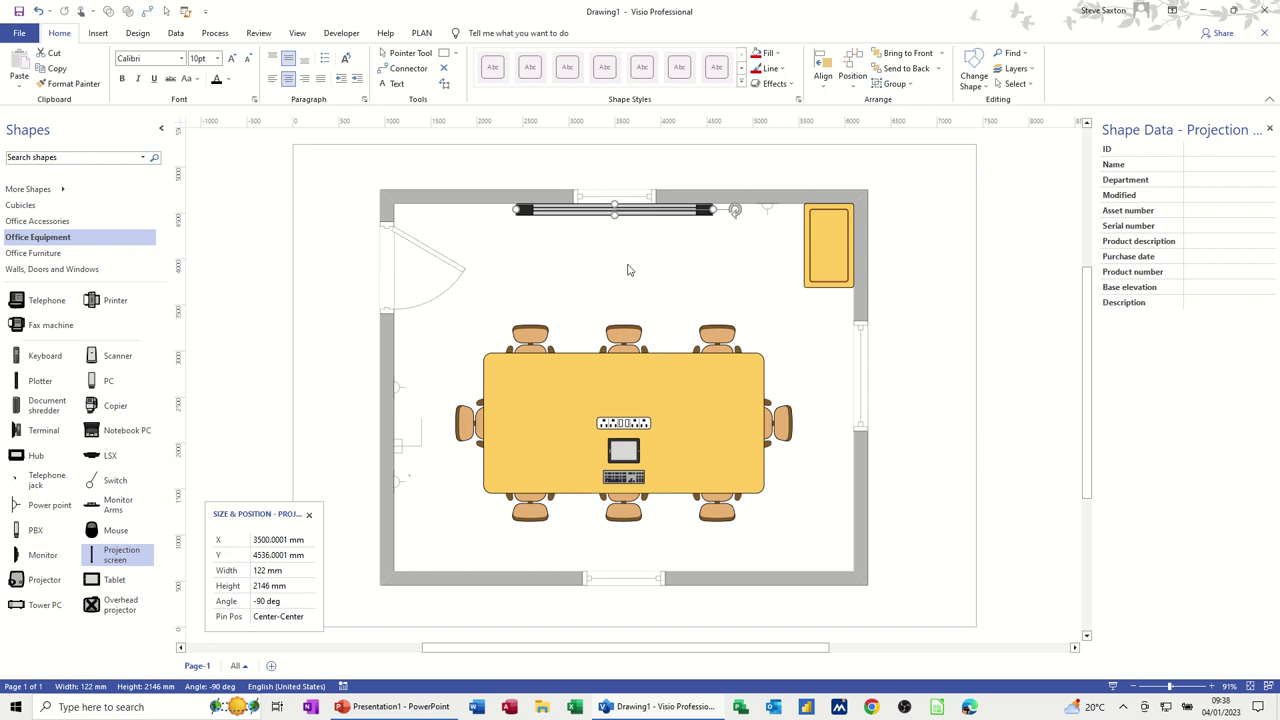
Set a palm plant on the top-right table and add a casual table in the lower-left corner.
left_click(30, 222)
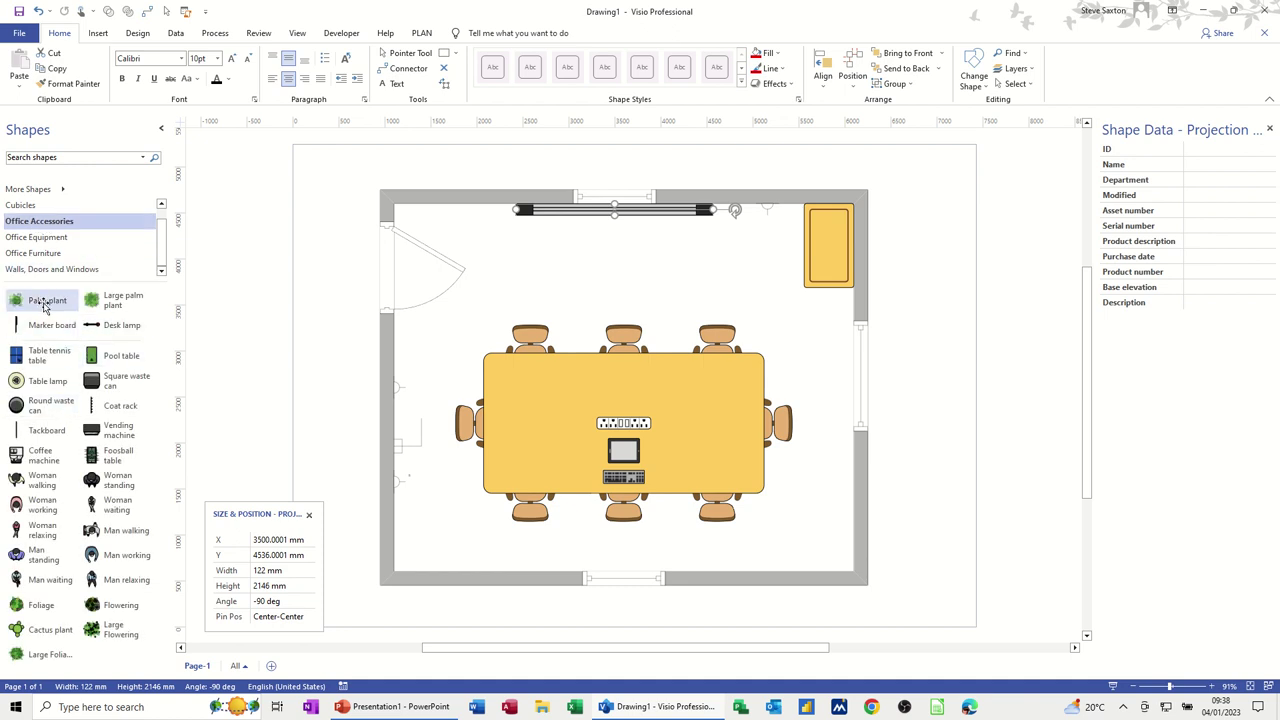
left_click_drag(43, 306, 828, 244)
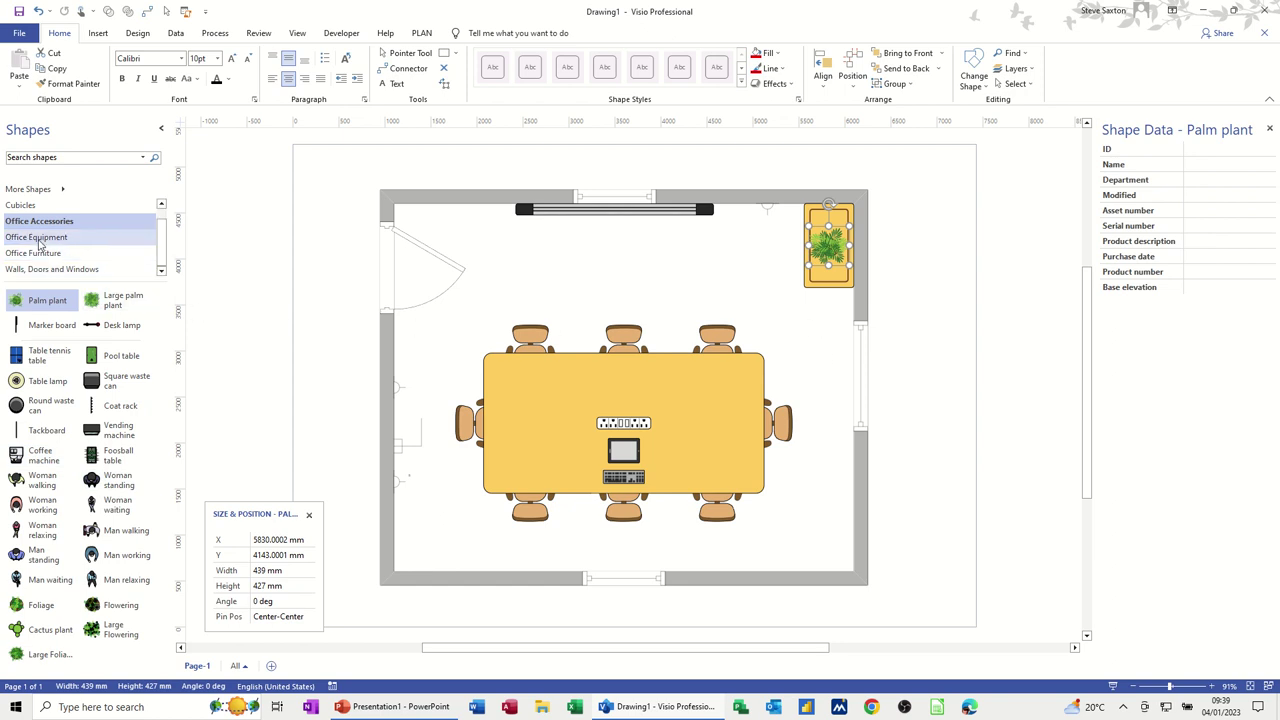
left_click(40, 242)
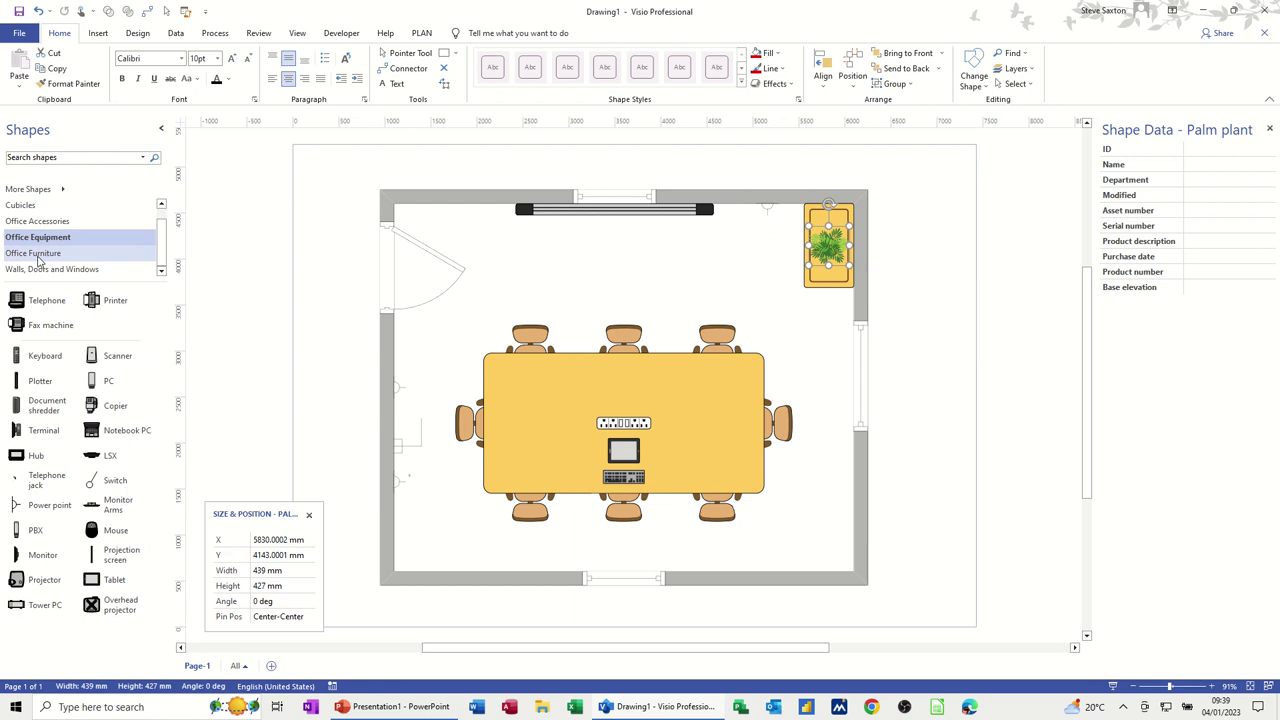
left_click(40, 254)
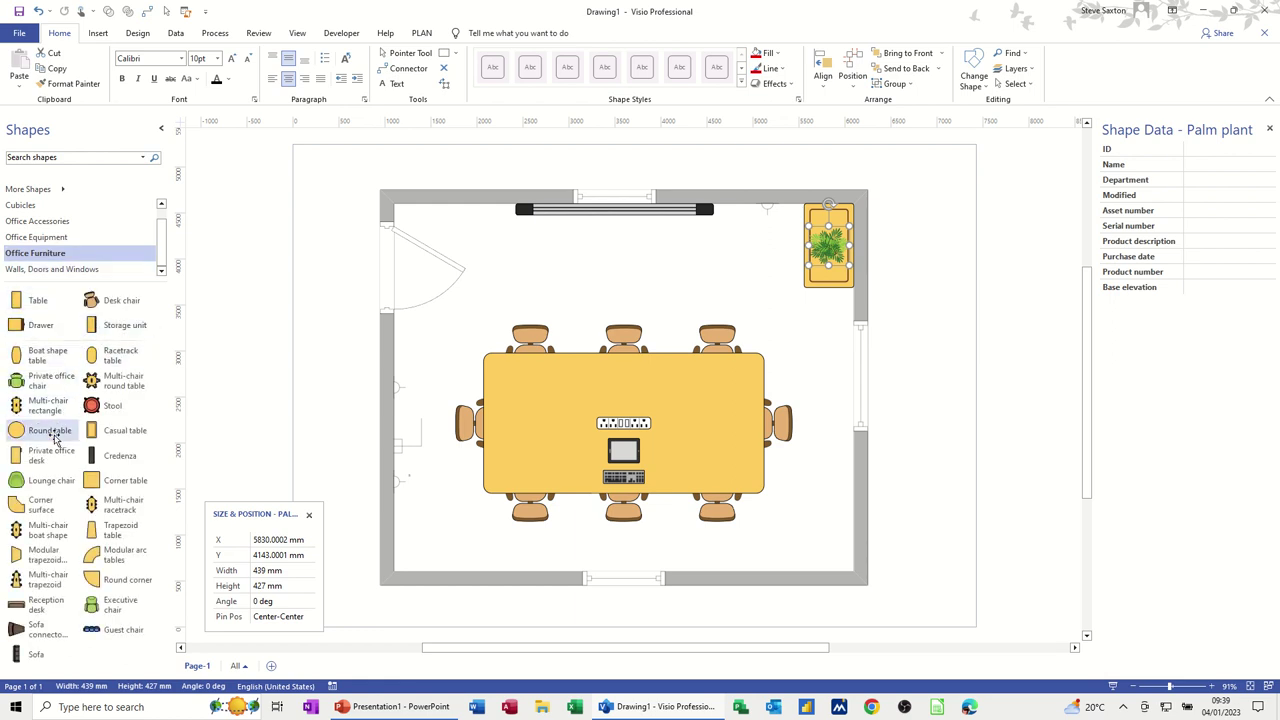
left_click_drag(97, 432, 418, 534)
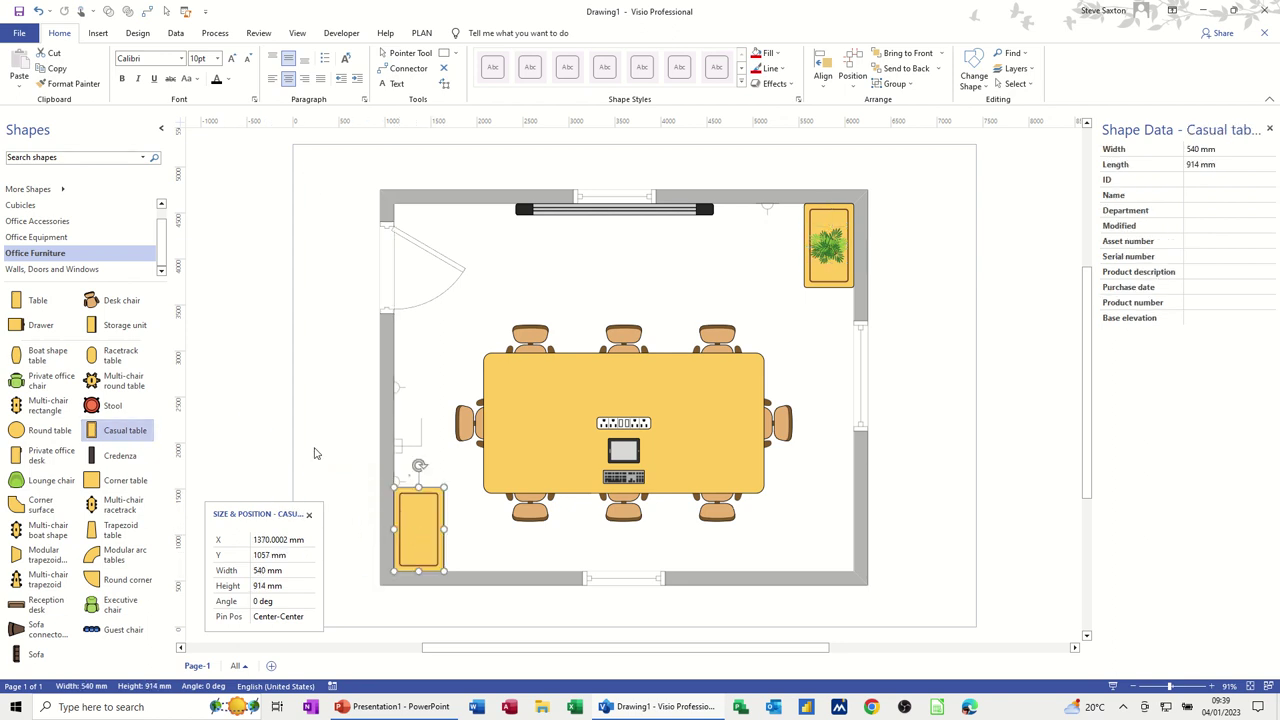
Put a coffee machine on the lower-left casual table.
left_click(40, 222)
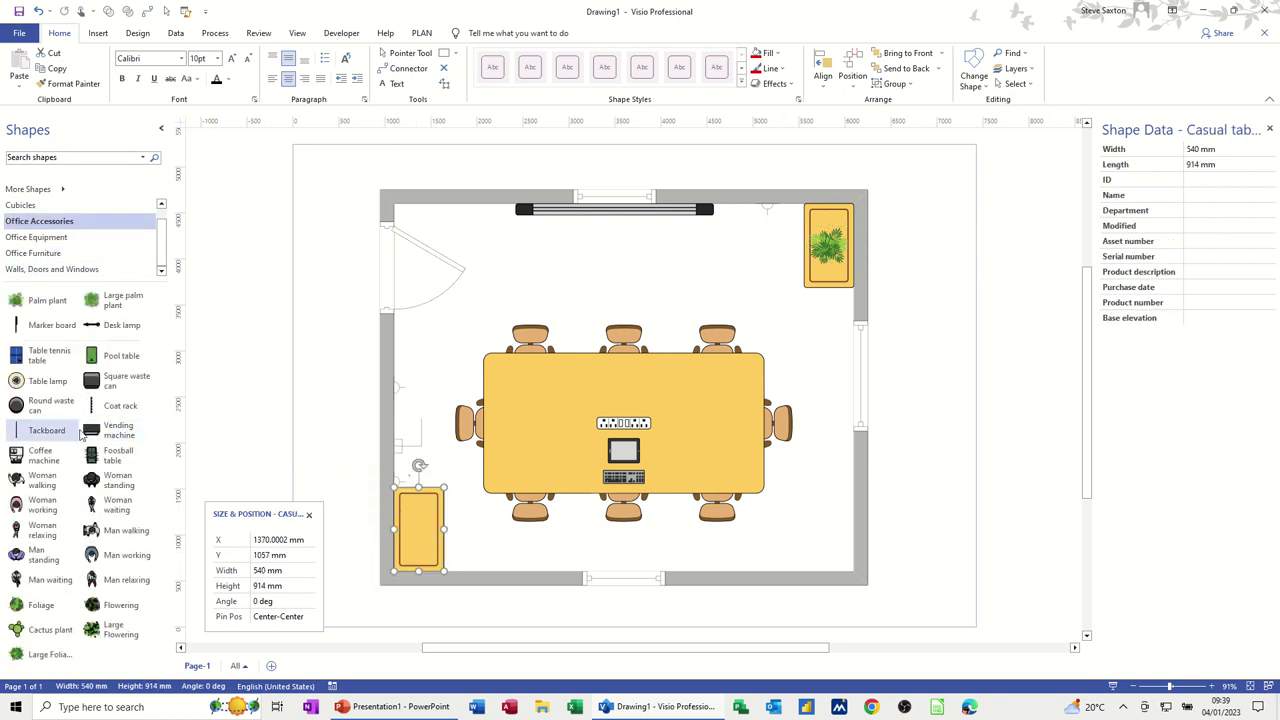
left_click(52, 240)
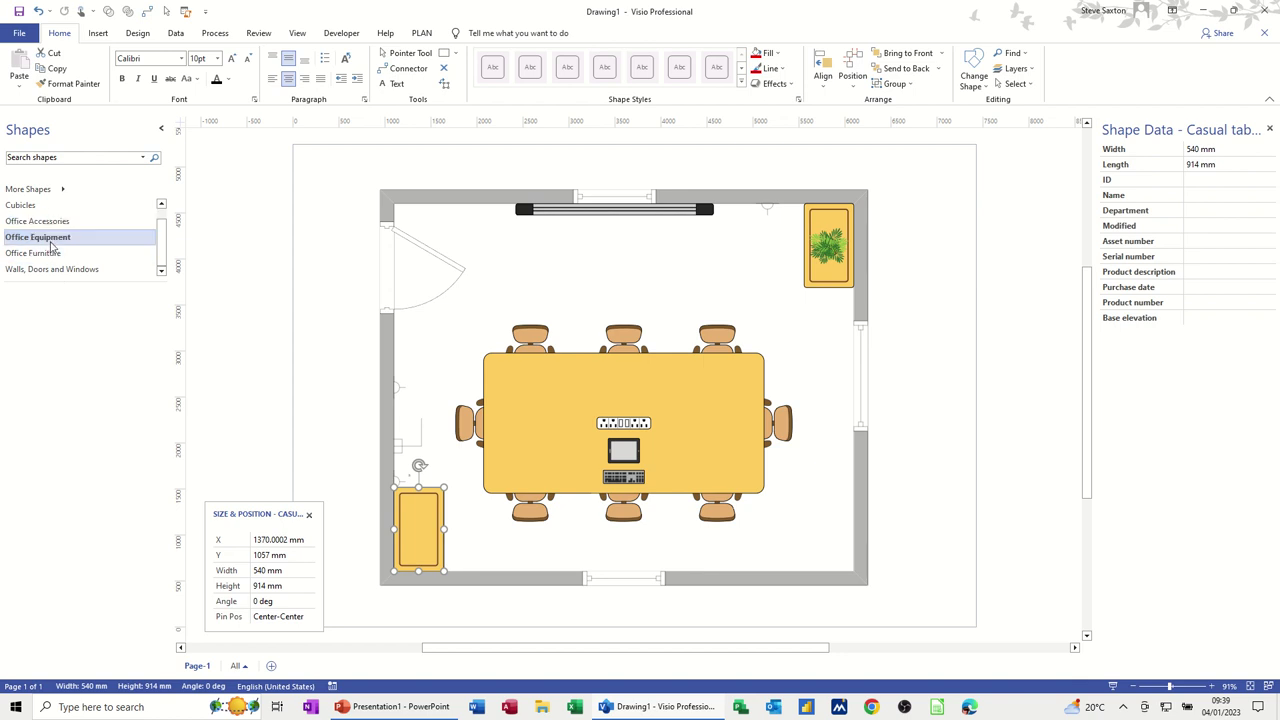
left_click(40, 221)
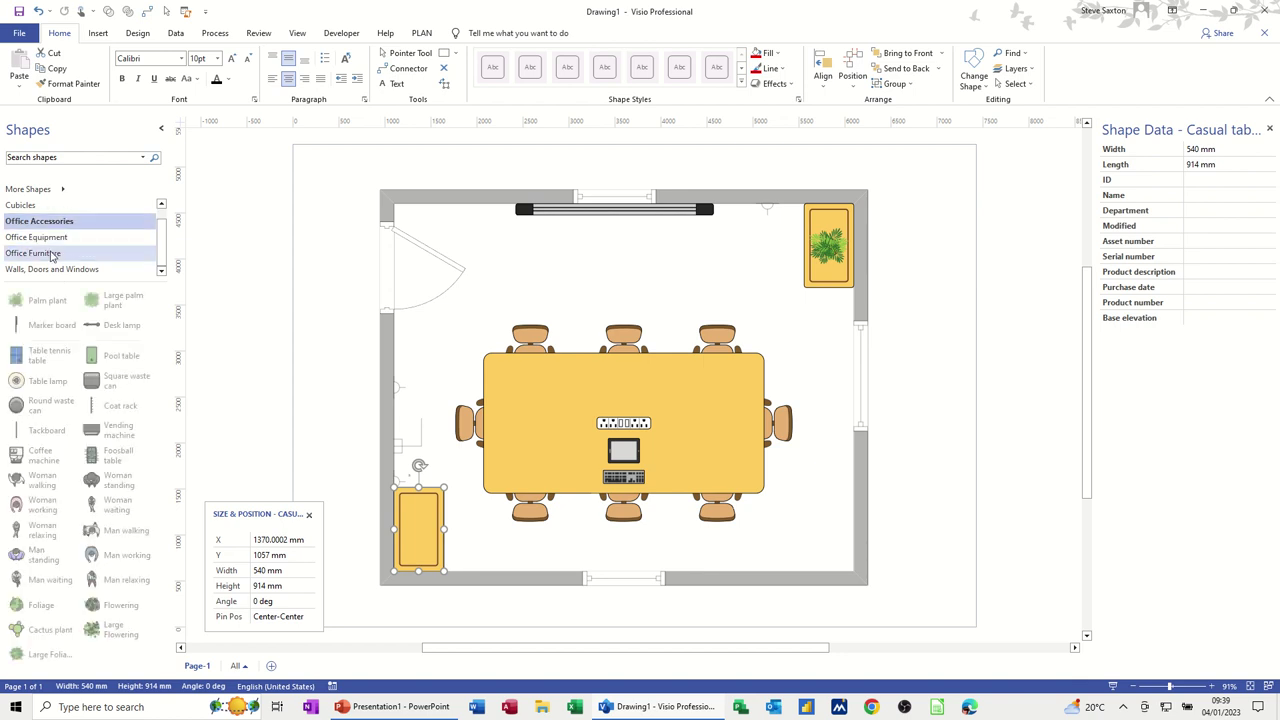
left_click_drag(45, 457, 418, 526)
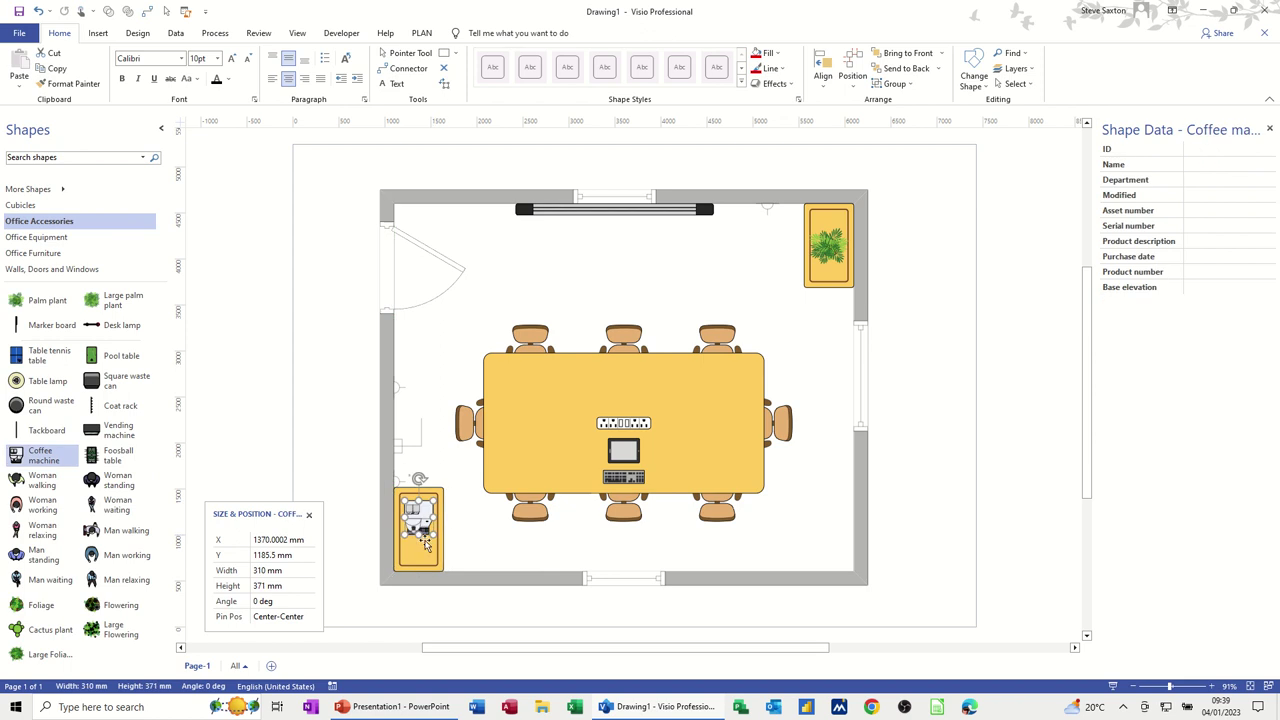
left_click(481, 546)
left_click(425, 520)
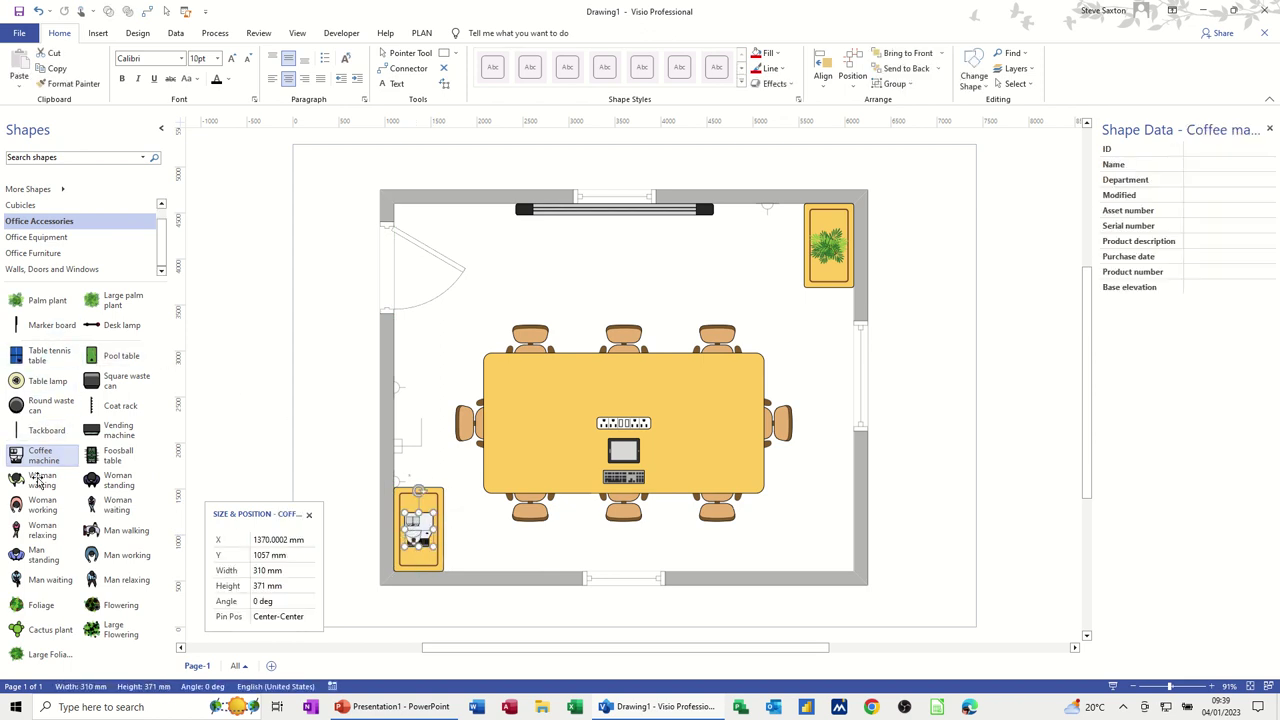
left_click(44, 206)
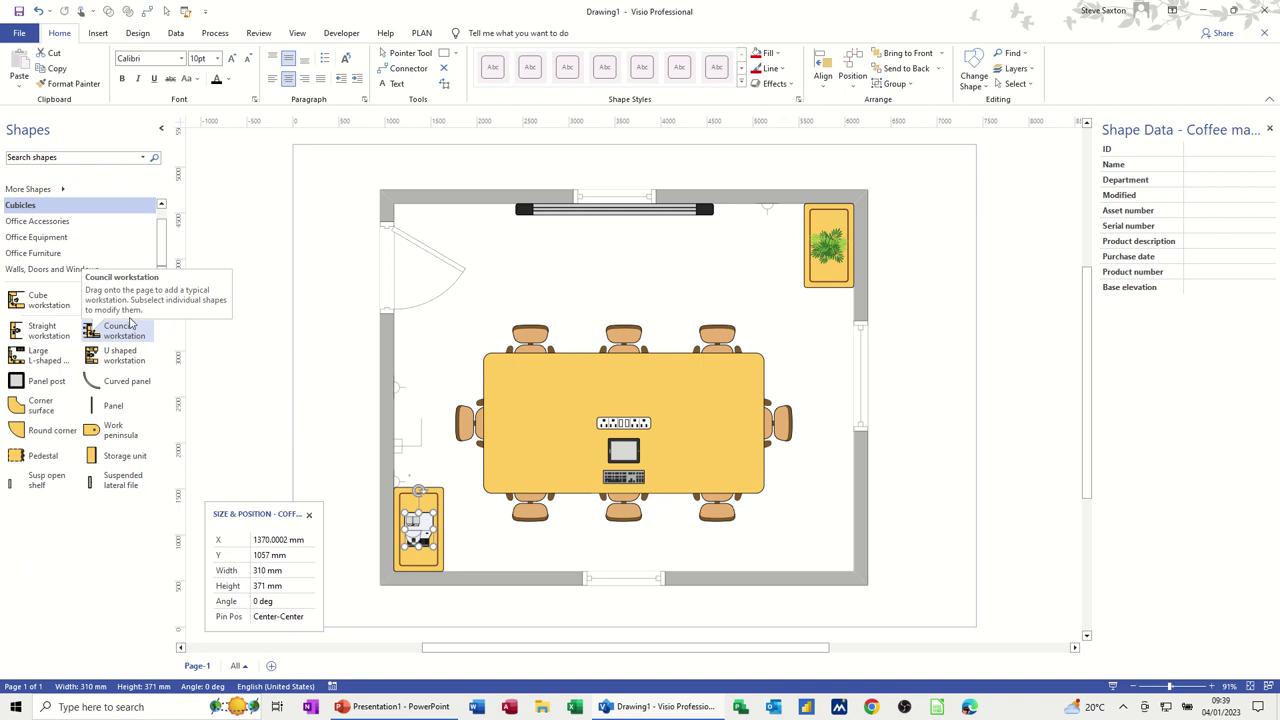
left_click(532, 370)
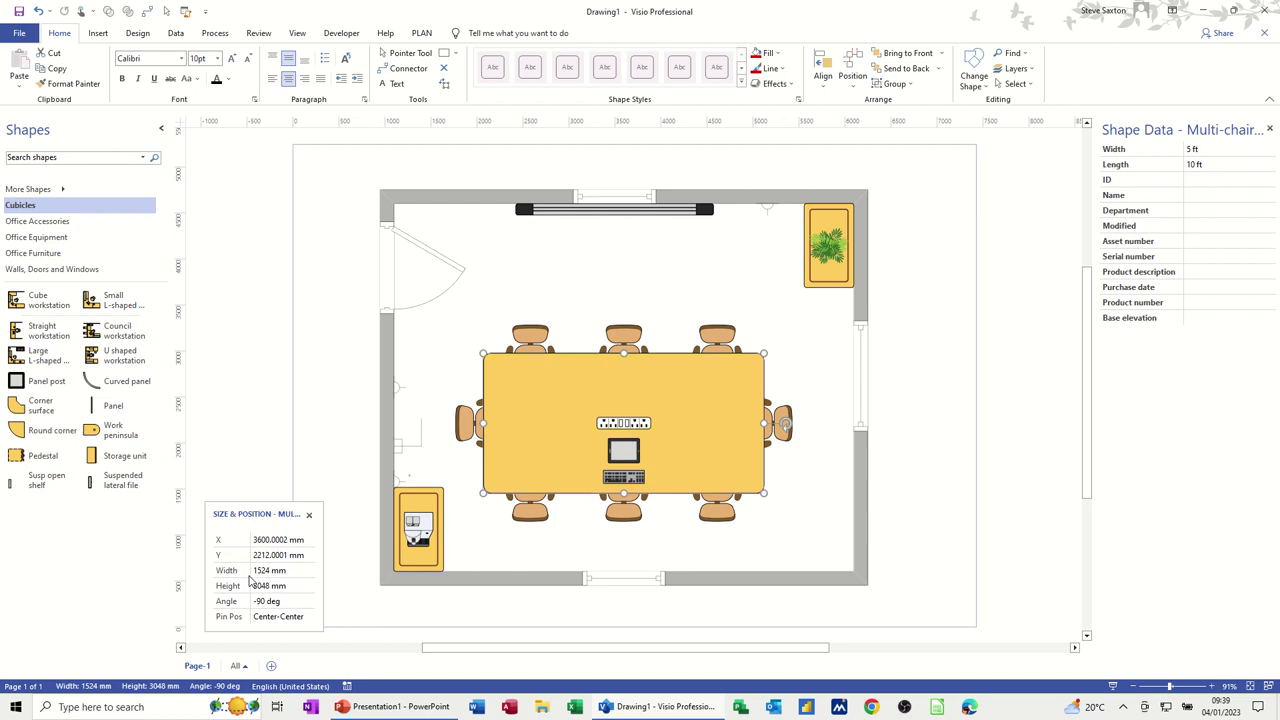